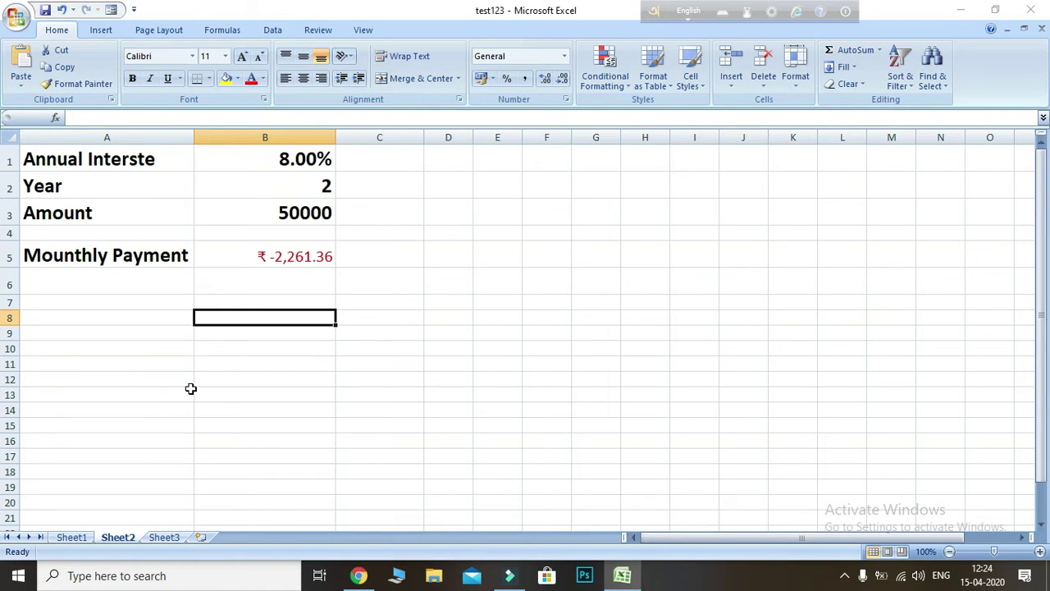
# - Start an FV label in A8, then abandon it and leave A8 empty
pyautogui.click(113, 313)
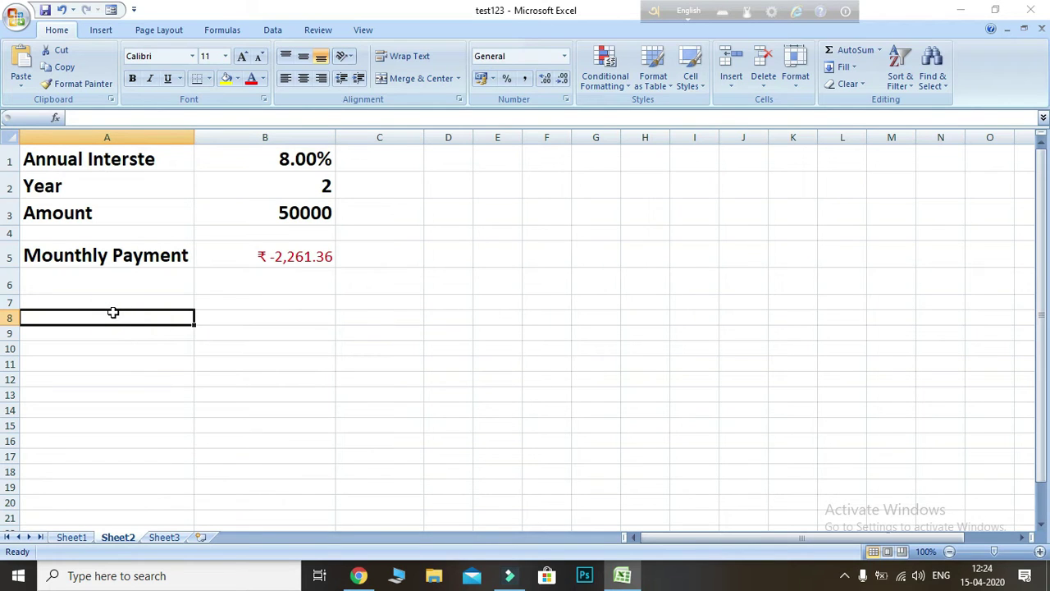
pyautogui.write('Fv')
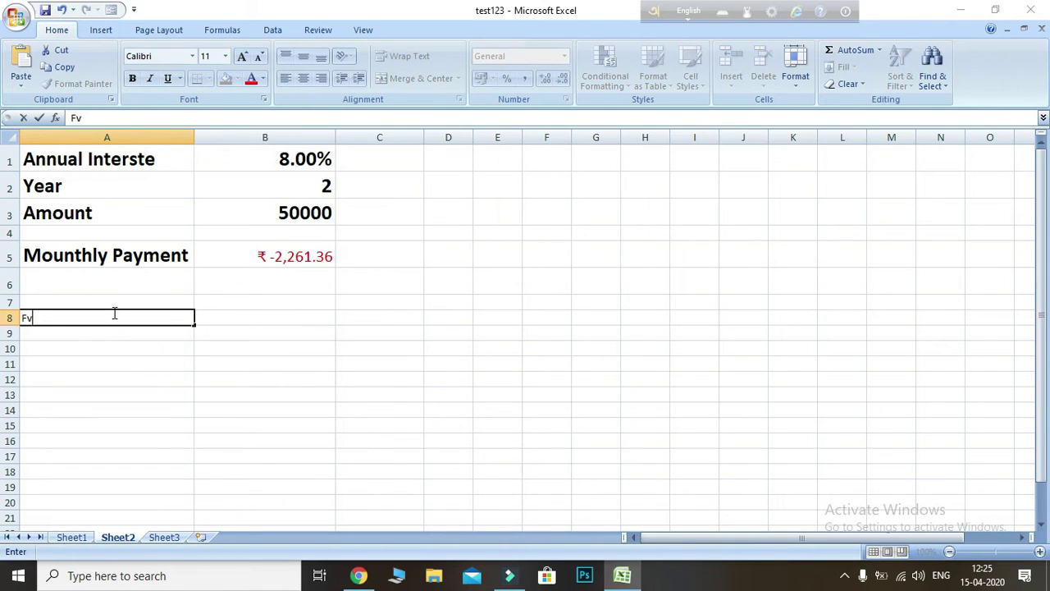
pyautogui.press('BackSpace')
pyautogui.write('V')
pyautogui.write('(')
pyautogui.write('fu')
pyautogui.write('tuer')
pyautogui.press('BackSpace')
pyautogui.press('BackSpace')
pyautogui.press('BackSpace')
pyautogui.press('BackSpace')
pyautogui.press('BackSpace')
pyautogui.press('BackSpace')
pyautogui.press('BackSpace')
pyautogui.press('BackSpace')
pyautogui.click(241, 317)
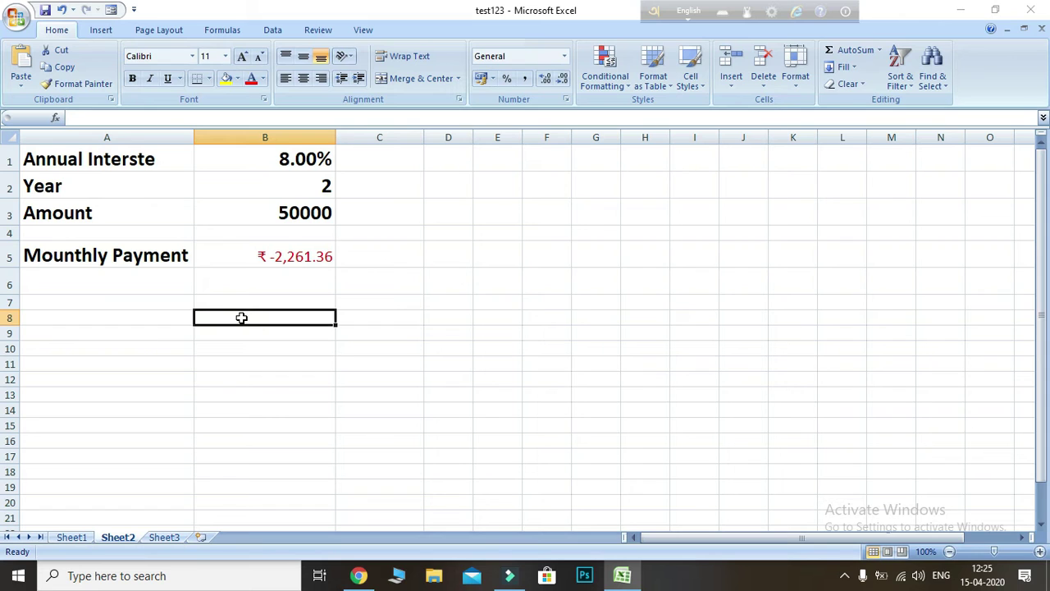
pyautogui.press('alt')
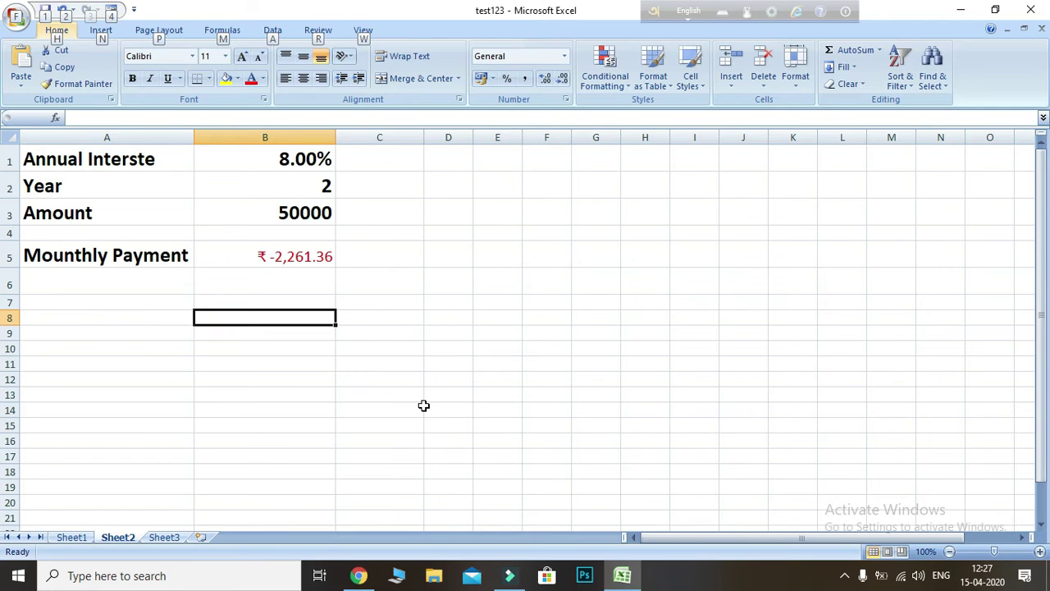
# - Erase the =PMT formula from B5 so the payment cell is blank
pyautogui.doubleClick(305, 212)
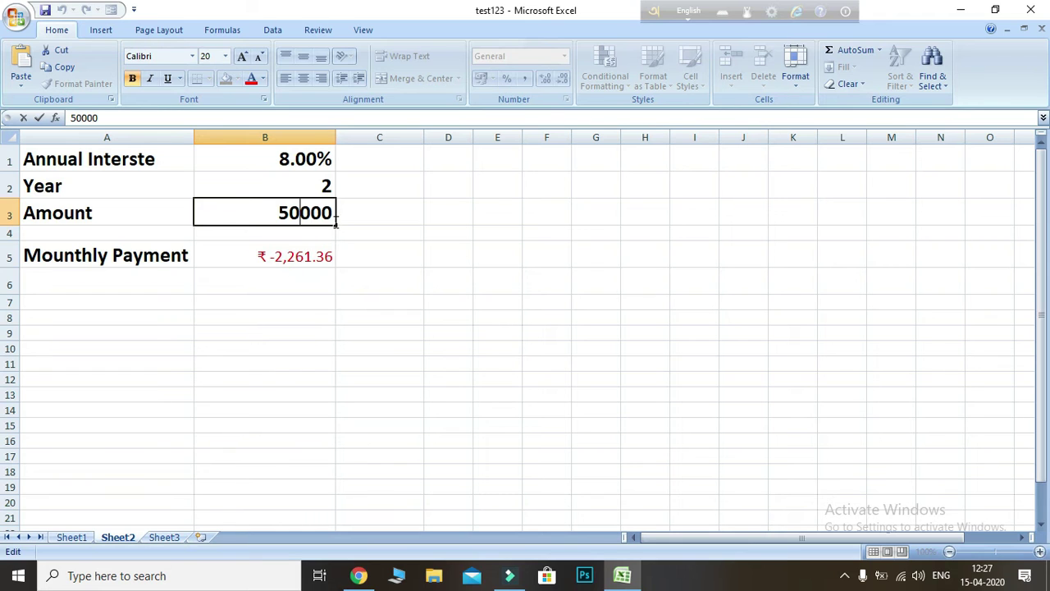
pyautogui.click(313, 261)
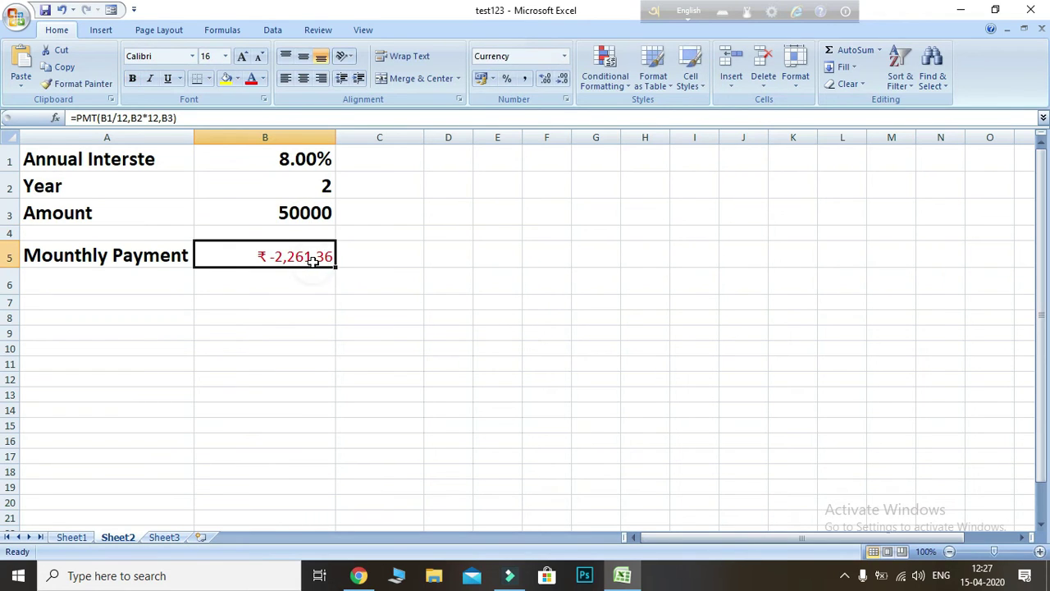
pyautogui.doubleClick(312, 259)
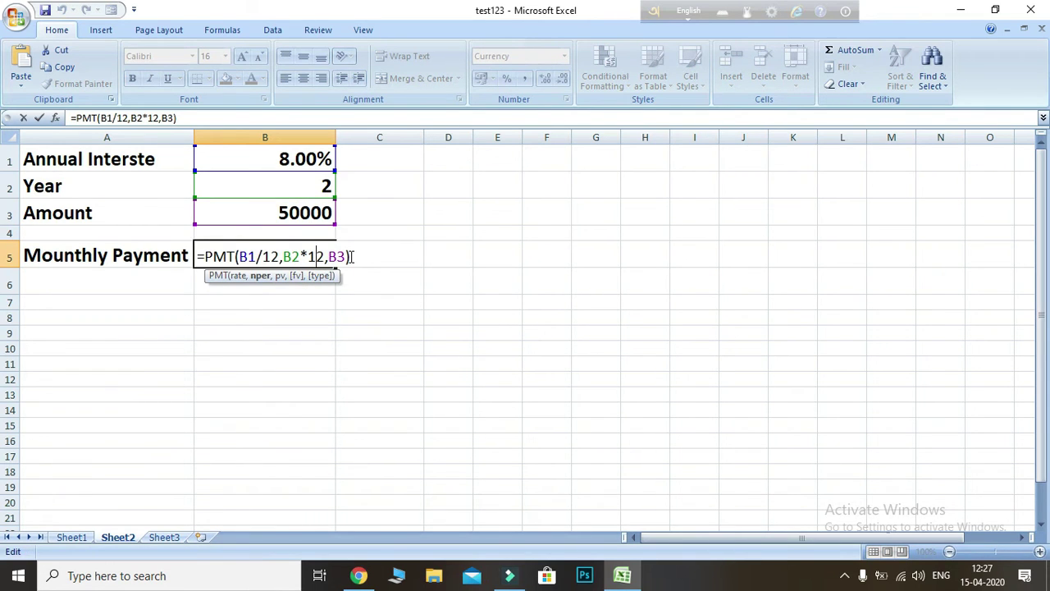
pyautogui.click(352, 257)
pyautogui.press('BackSpace')
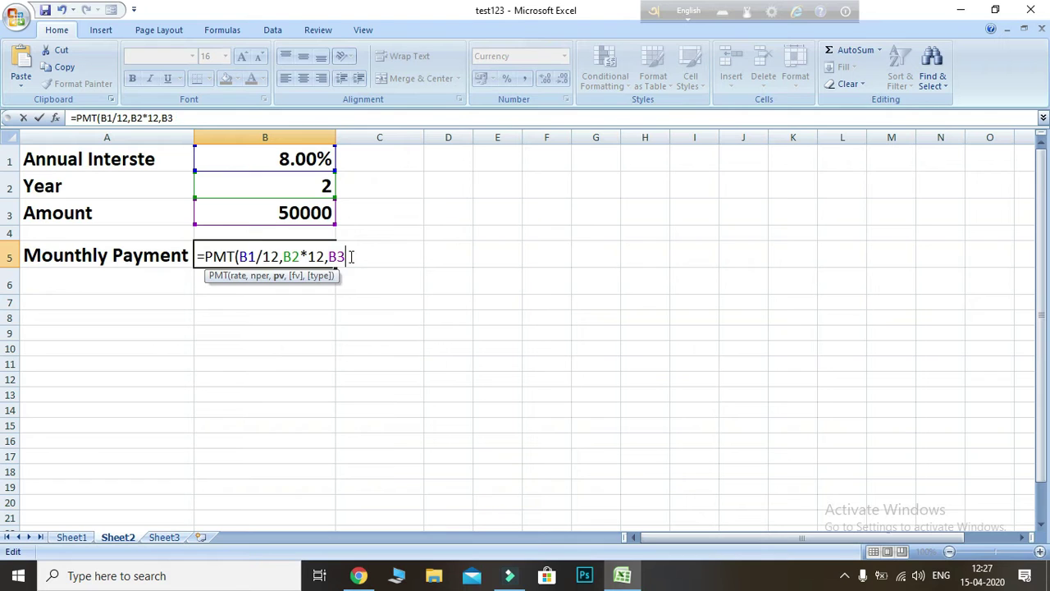
pyautogui.press('BackSpace')
pyautogui.press('BackSpace')
pyautogui.press('BackSpace')
pyautogui.press('BackSpace')
pyautogui.press('BackSpace')
pyautogui.press('BackSpace')
pyautogui.press('BackSpace')
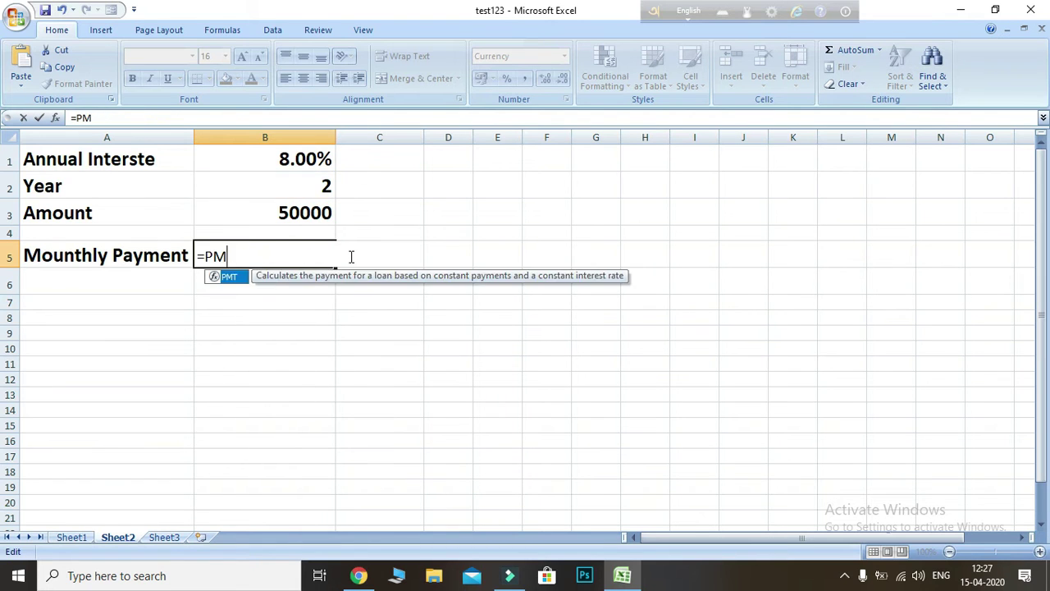
pyautogui.press('BackSpace')
pyautogui.press('BackSpace')
pyautogui.press('BackSpace')
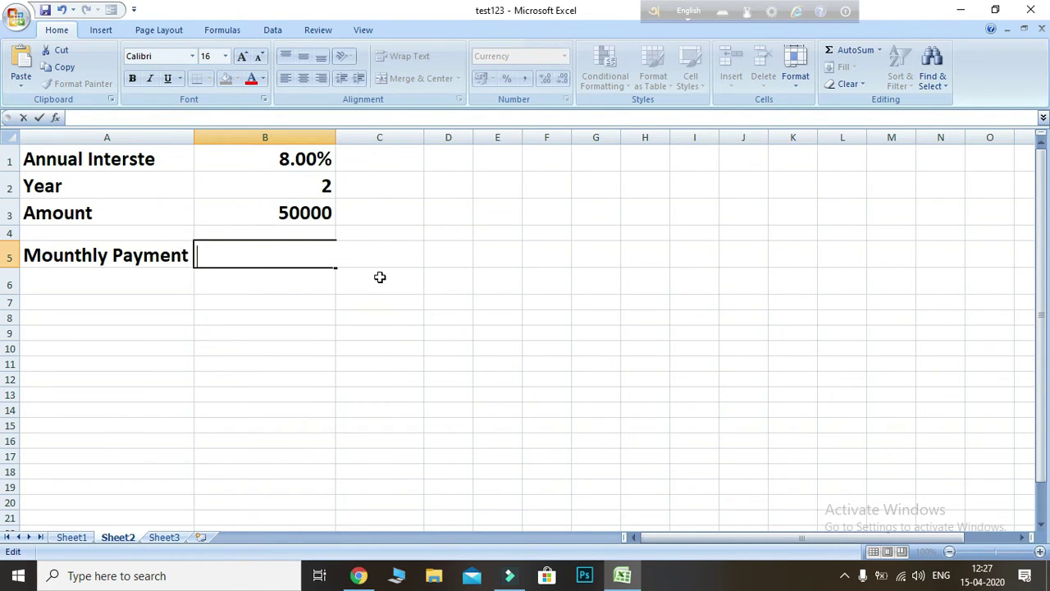
pyautogui.click(380, 279)
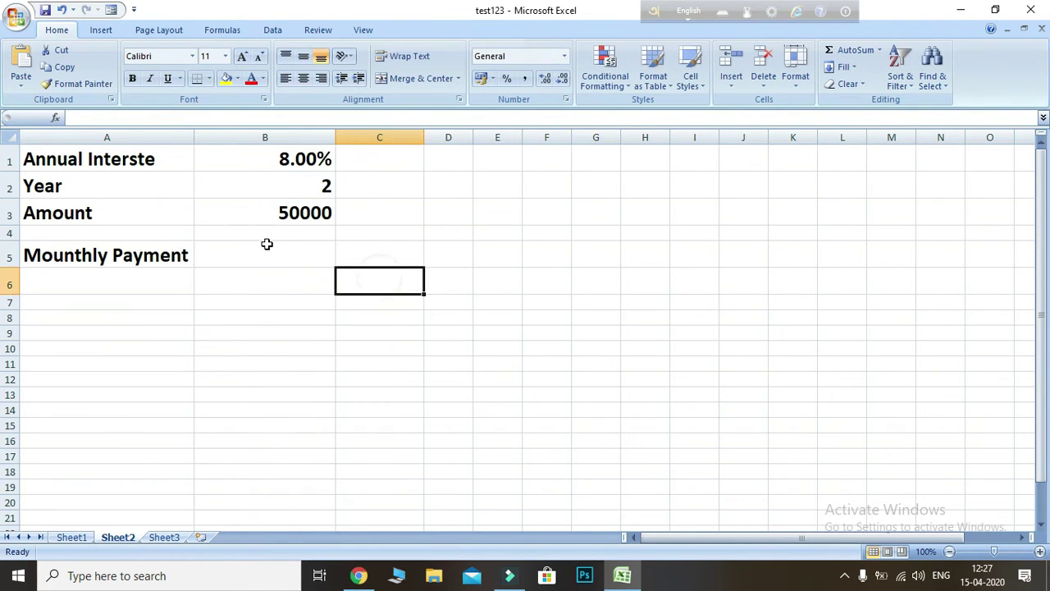
# - Clear the 50000 amount in B3 and delete the Mounthly Payment label in A5
pyautogui.click(123, 212)
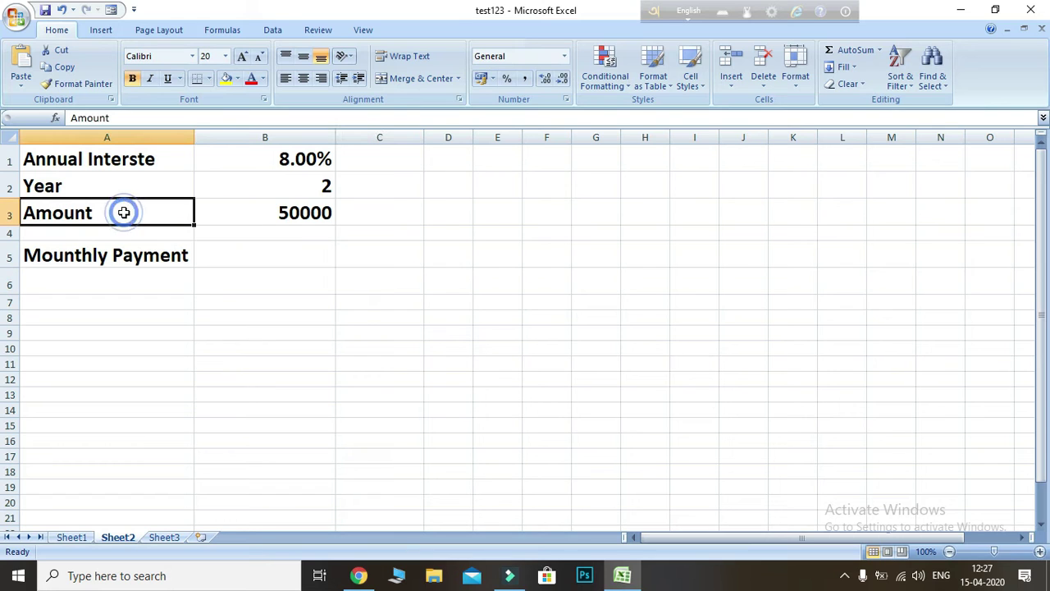
pyautogui.click(328, 214)
pyautogui.moveTo(328, 214); pyautogui.dragTo(76, 234)
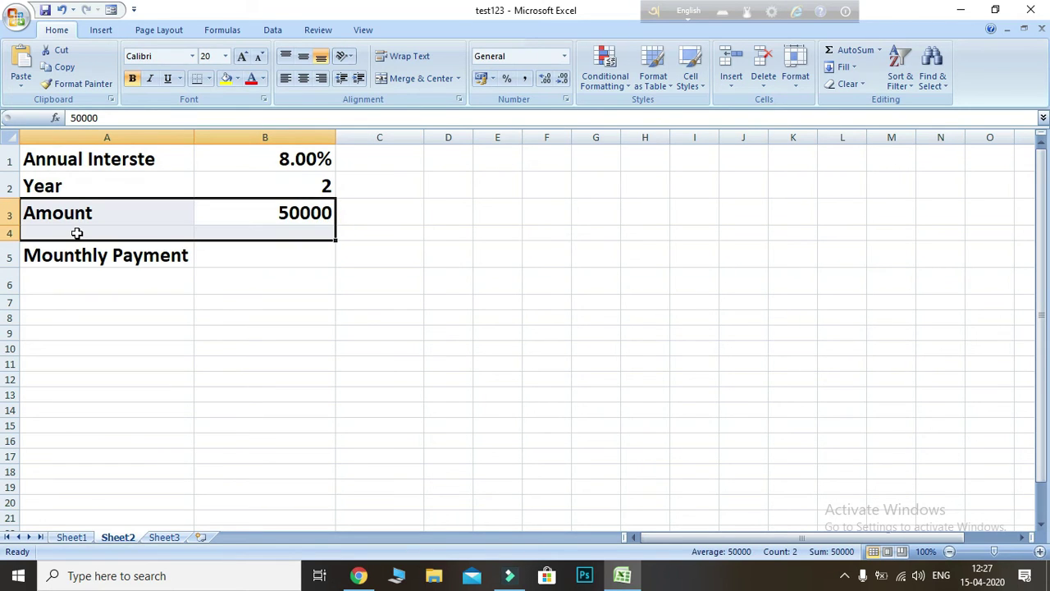
pyautogui.press('BackSpace')
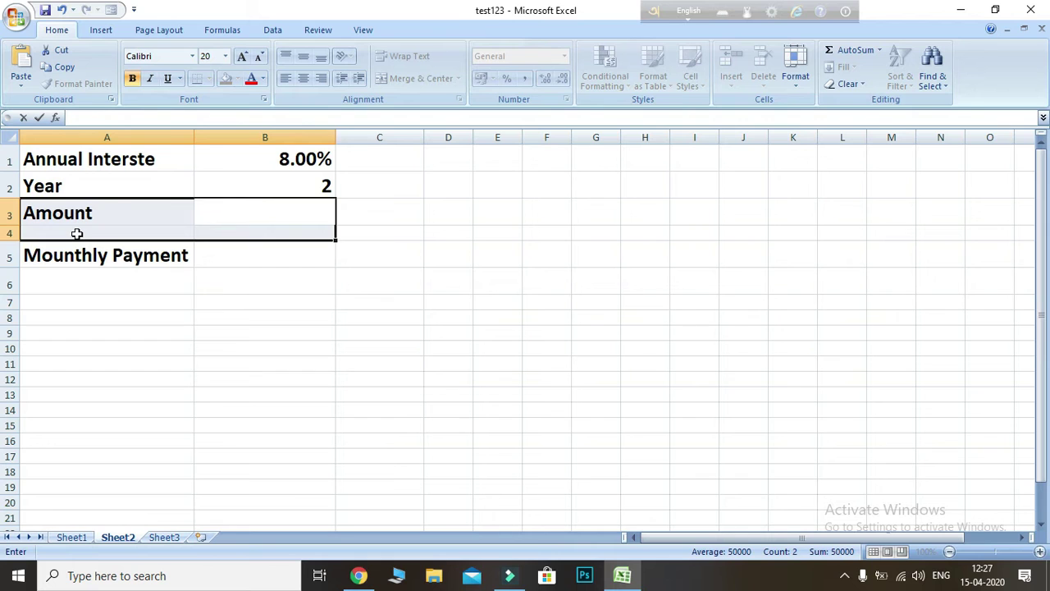
pyautogui.click(115, 201)
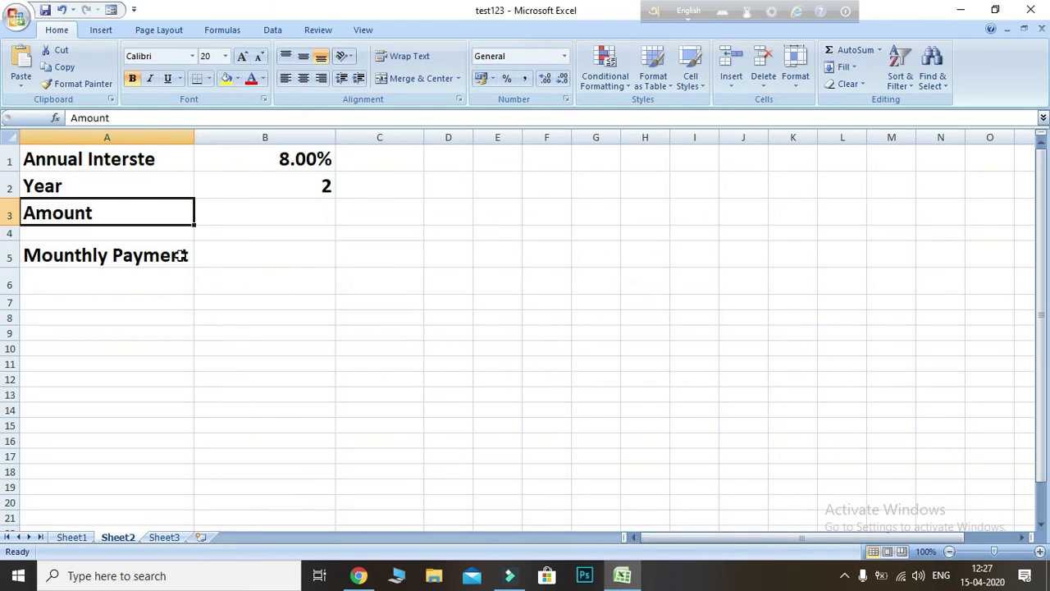
pyautogui.doubleClick(140, 256)
pyautogui.press('End')
pyautogui.press('BackSpace')
pyautogui.press('BackSpace')
pyautogui.press('BackSpace')
pyautogui.press('BackSpace')
pyautogui.press('BackSpace')
pyautogui.press('BackSpace')
pyautogui.press('BackSpace')
pyautogui.press('BackSpace')
# - Rename the A3 label from Amount to 'Mounthly Amount'
pyautogui.click(99, 212)
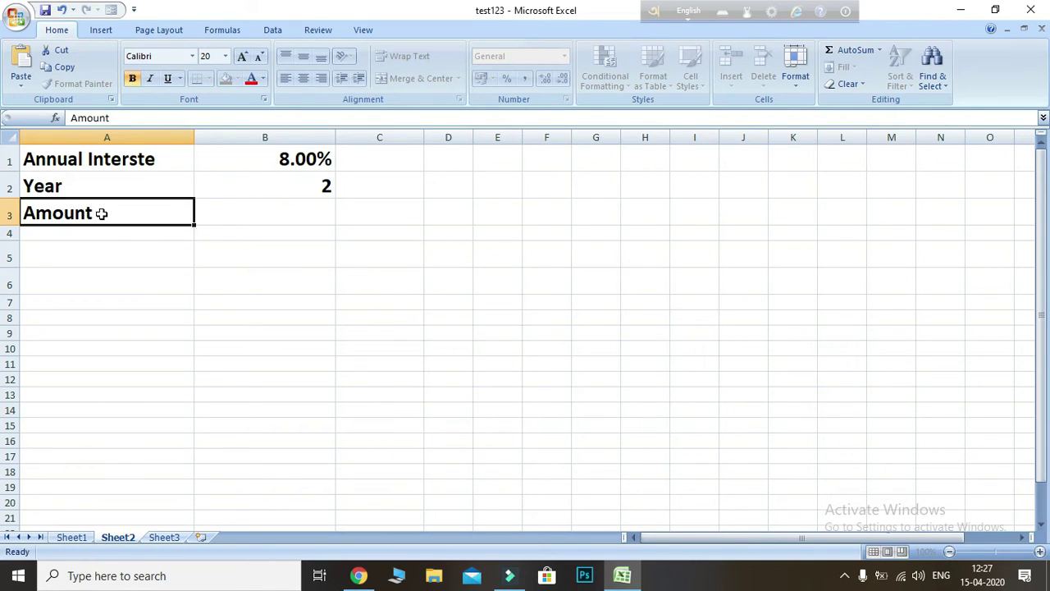
pyautogui.doubleClick(27, 211)
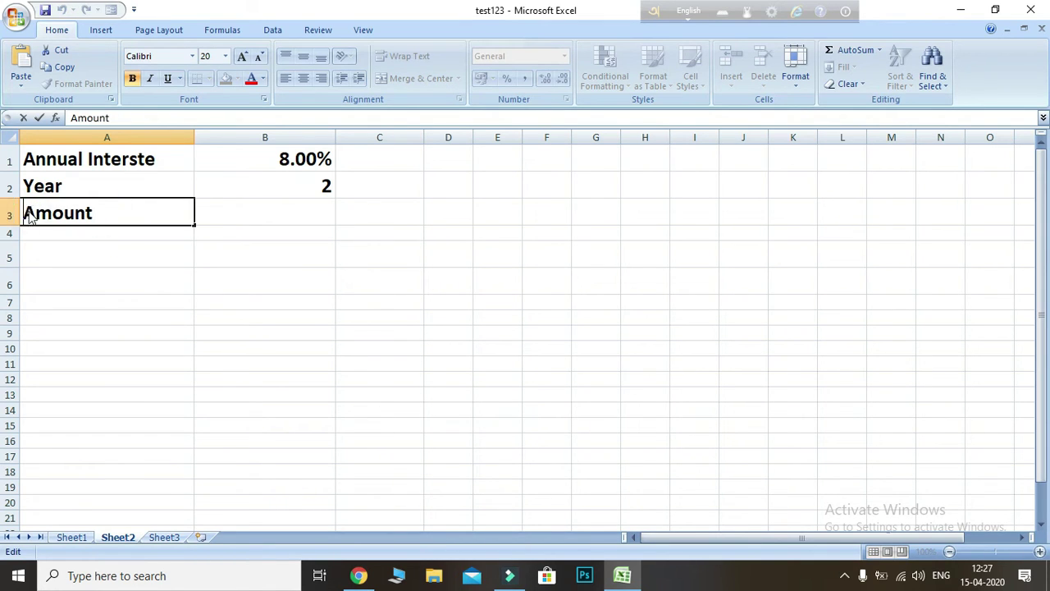
pyautogui.write('Mounthly')
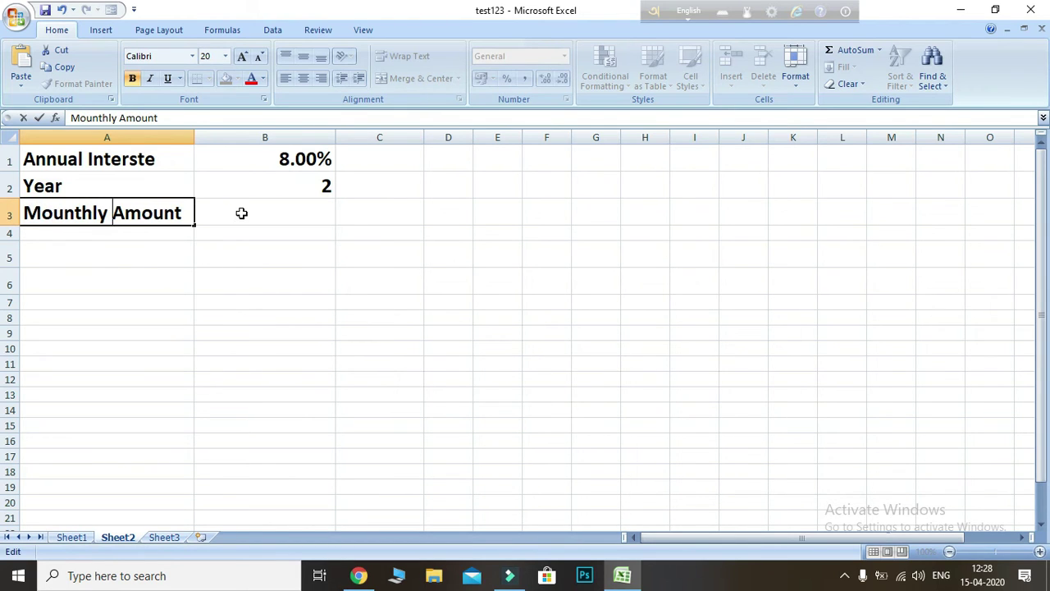
pyautogui.click(241, 213)
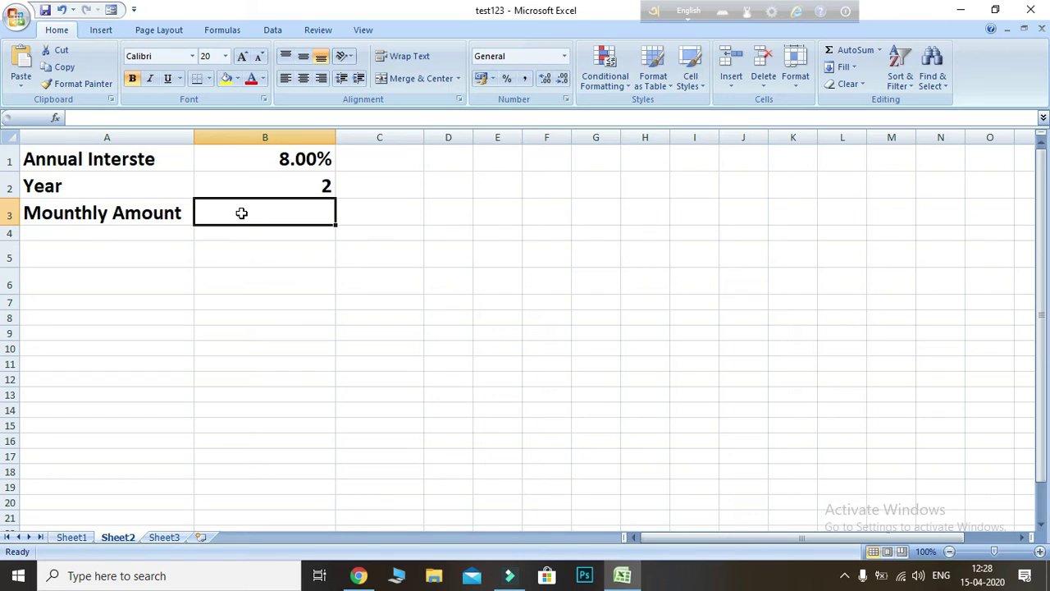
# - Enter 2000 as the monthly amount and change the years from 2 to 10
pyautogui.write('2000')
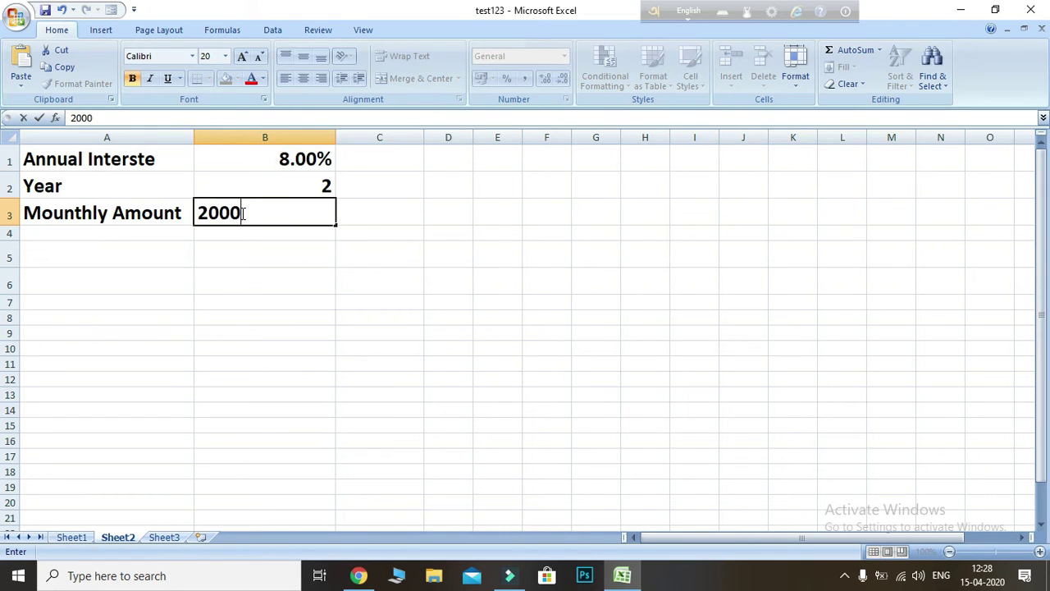
pyautogui.click(324, 188)
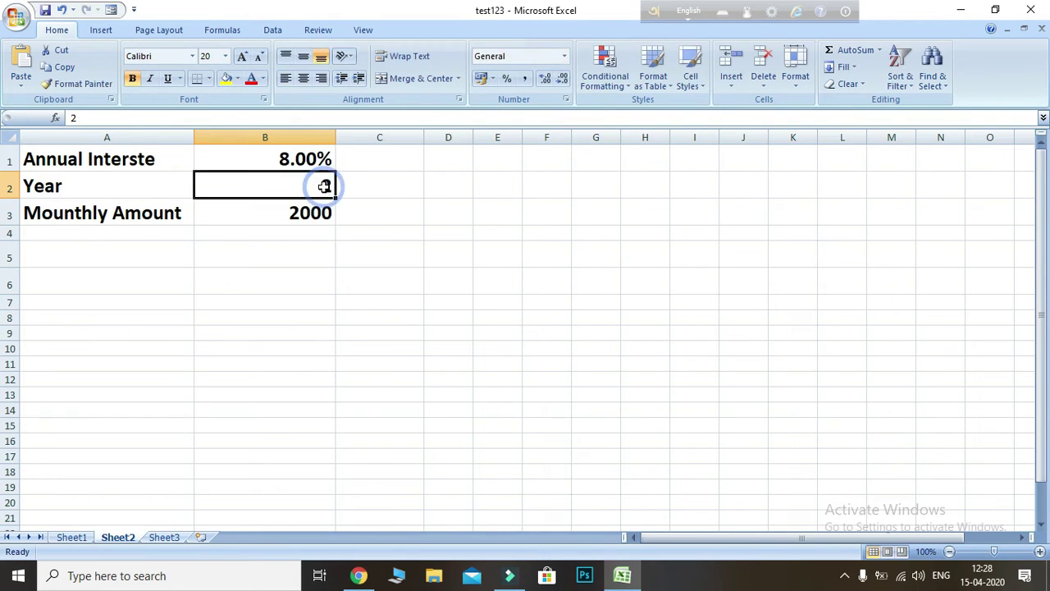
pyautogui.doubleClick(325, 187)
pyautogui.press('BackSpace')
pyautogui.write('10')
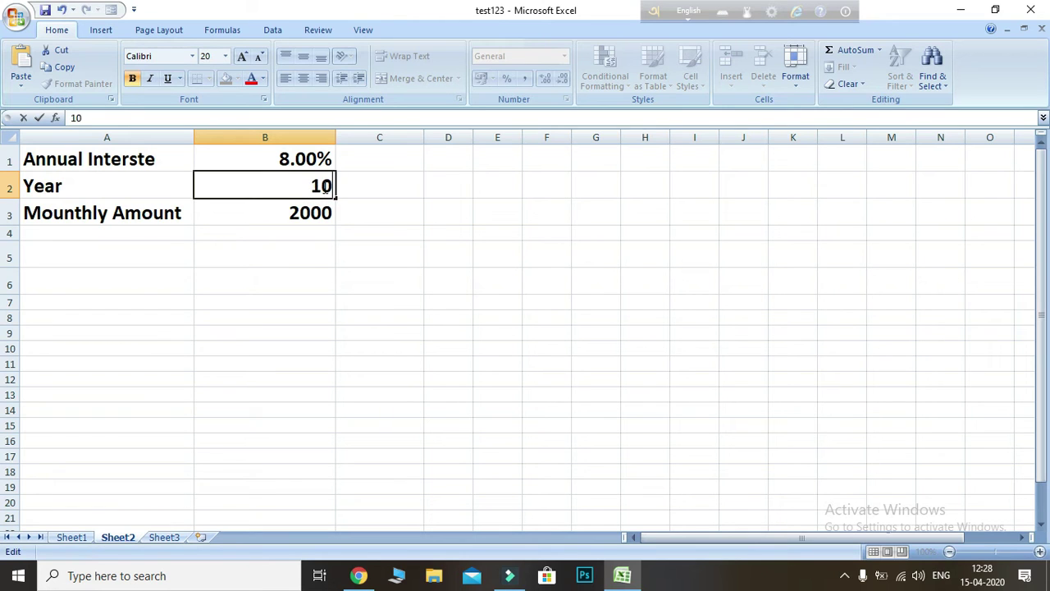
# - Label cell A6 'Futuer Value'
pyautogui.click(103, 283)
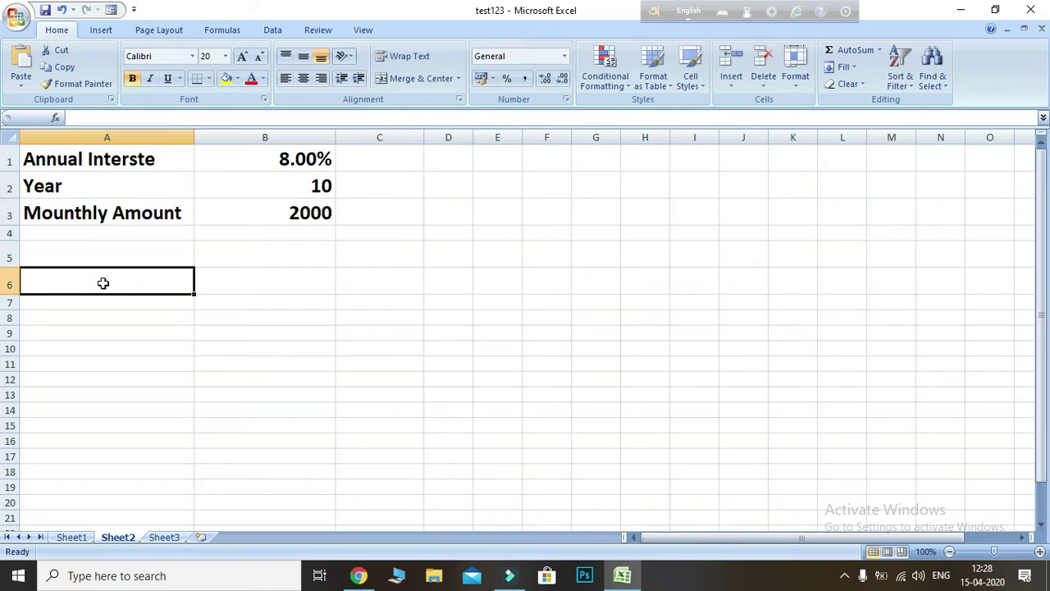
pyautogui.write('Futuer')
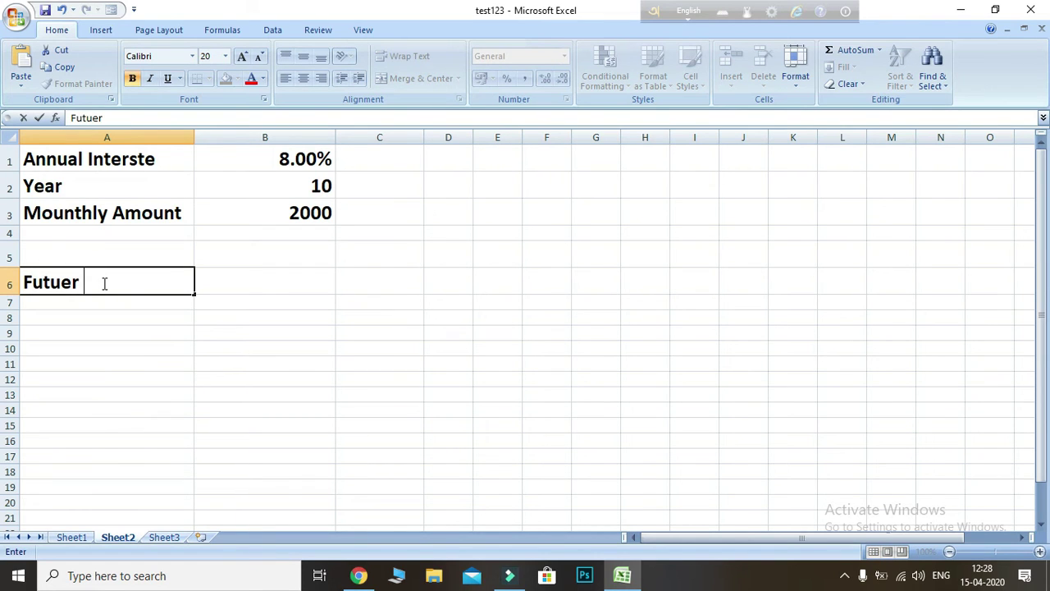
pyautogui.write(' Val')
pyautogui.write('ue')
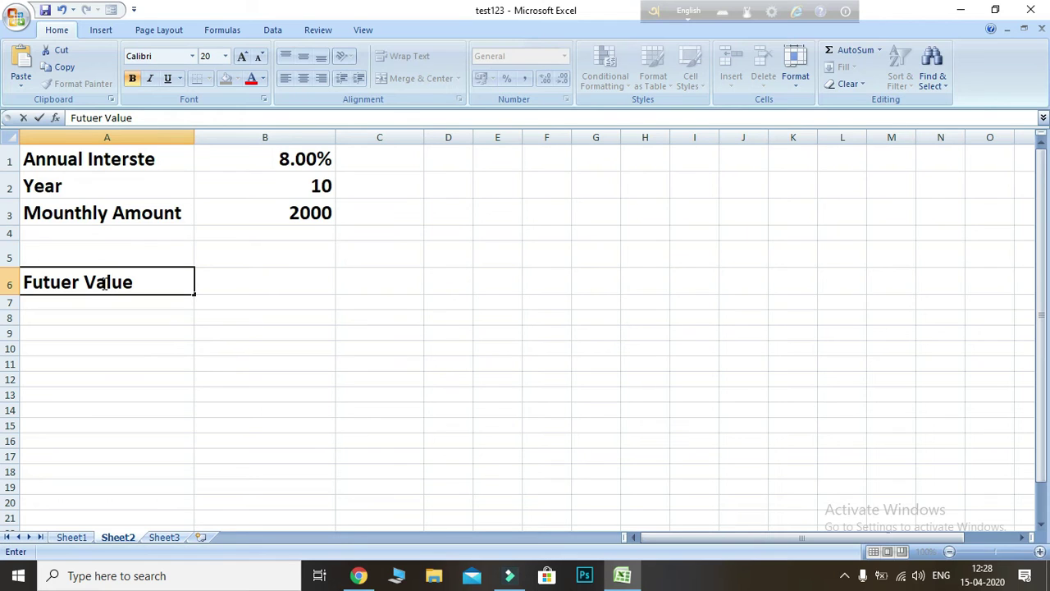
pyautogui.click(244, 280)
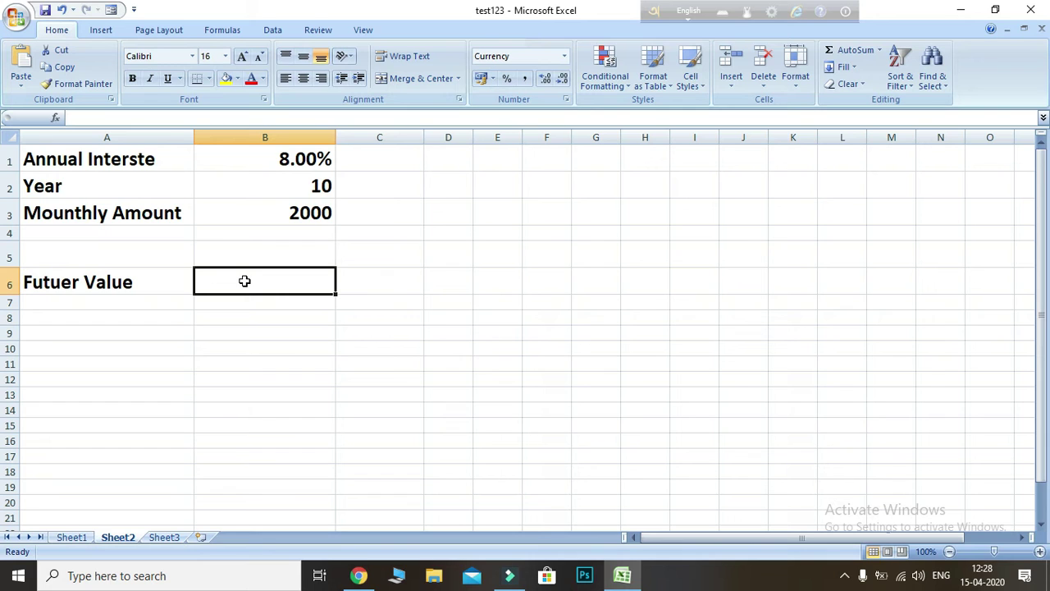
# - Enter =FV(B1,B2,B3) in B6, giving ₹ -28,973.12
pyautogui.doubleClick(245, 281)
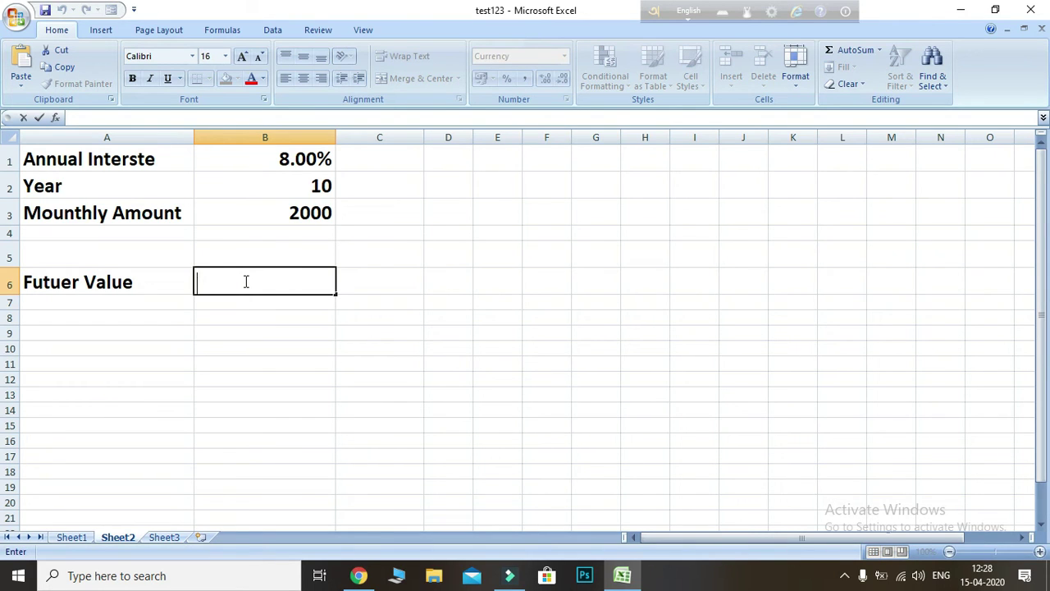
pyautogui.write('=')
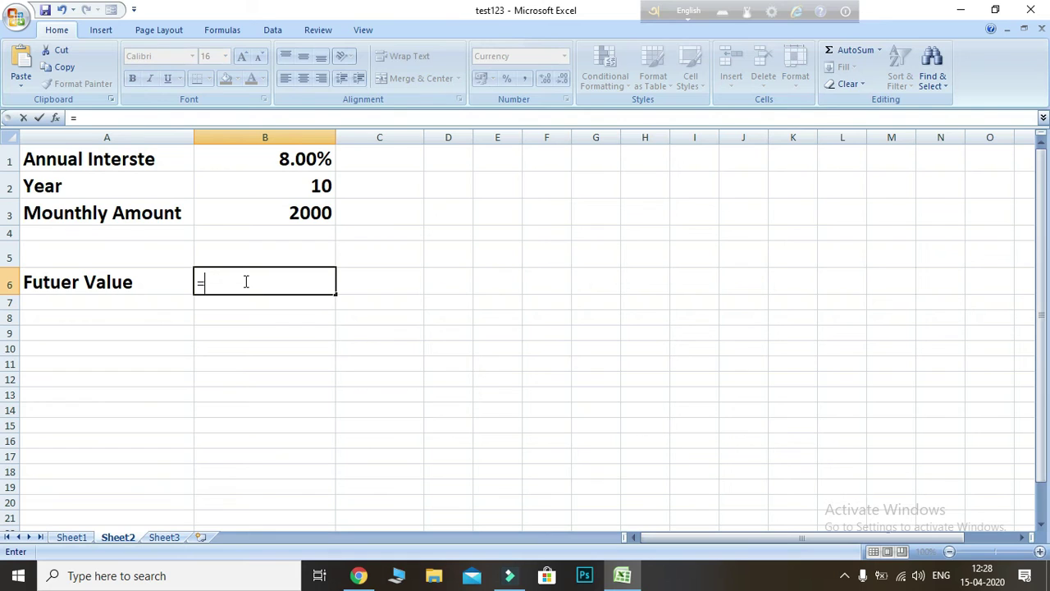
pyautogui.write('fv')
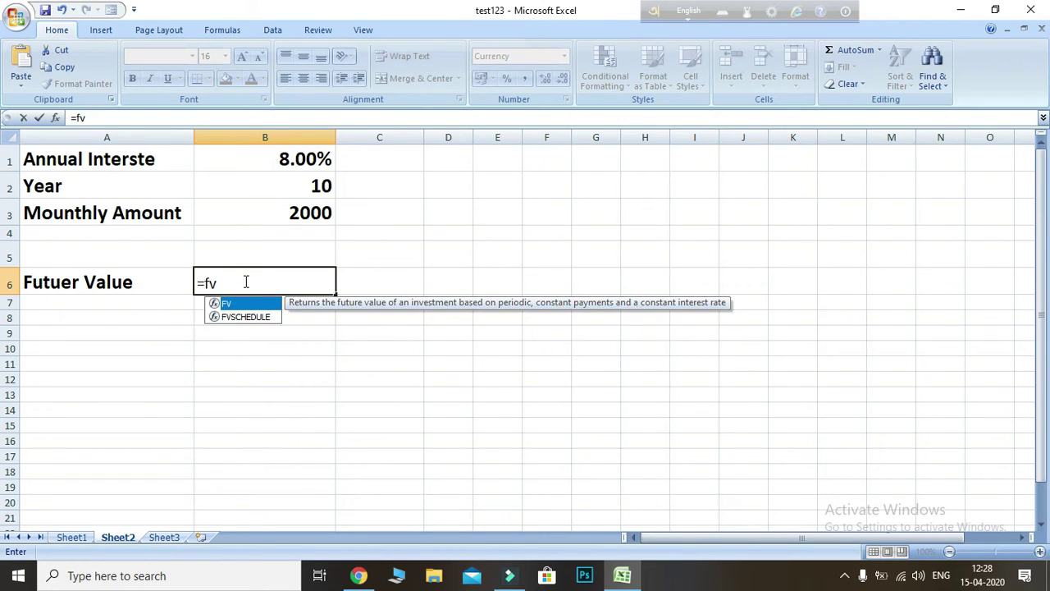
pyautogui.press('alt')
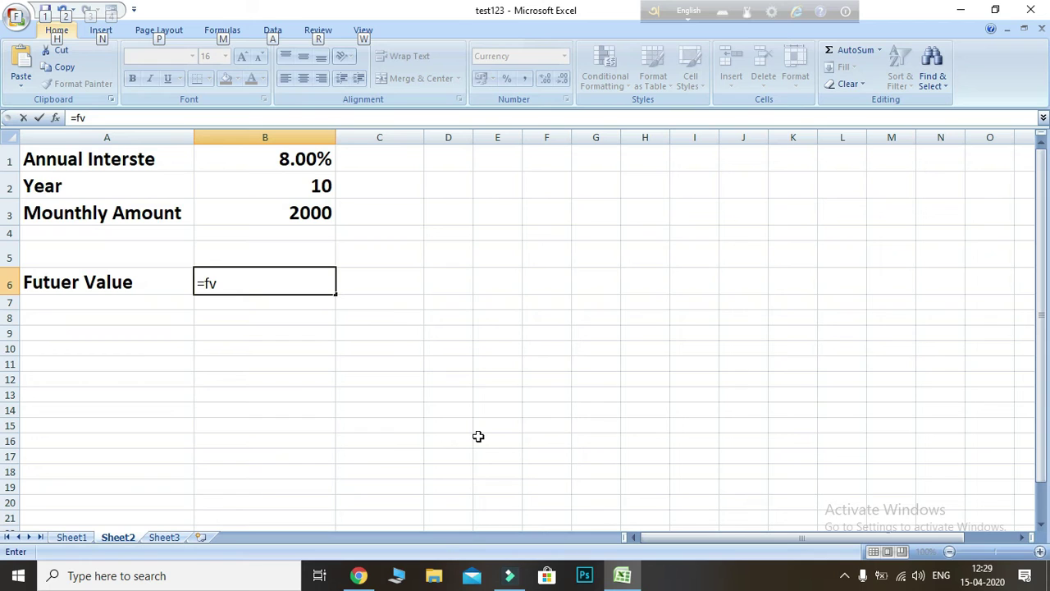
pyautogui.click(255, 283)
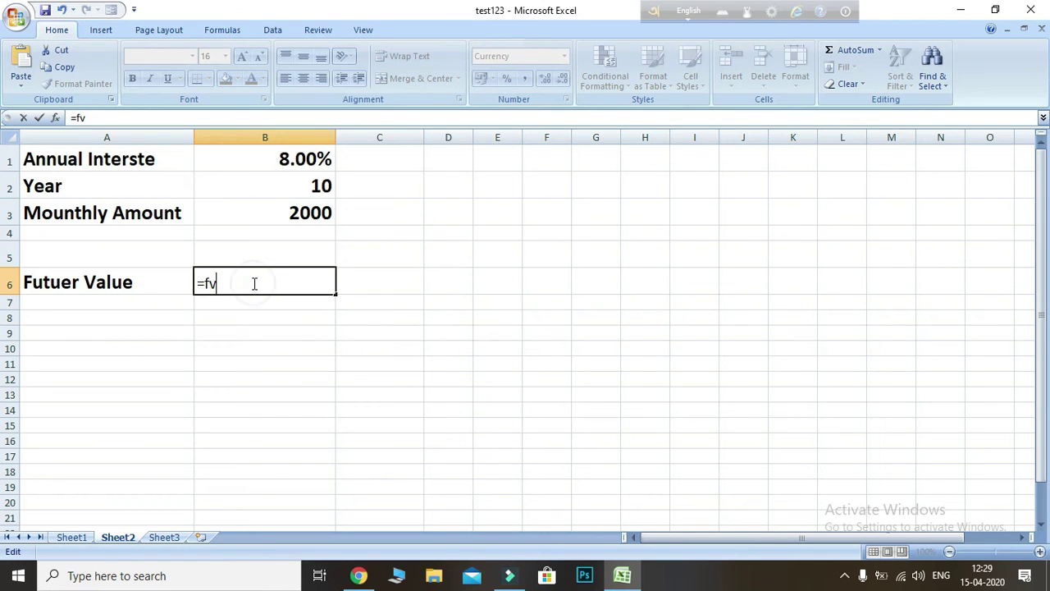
pyautogui.write('(')
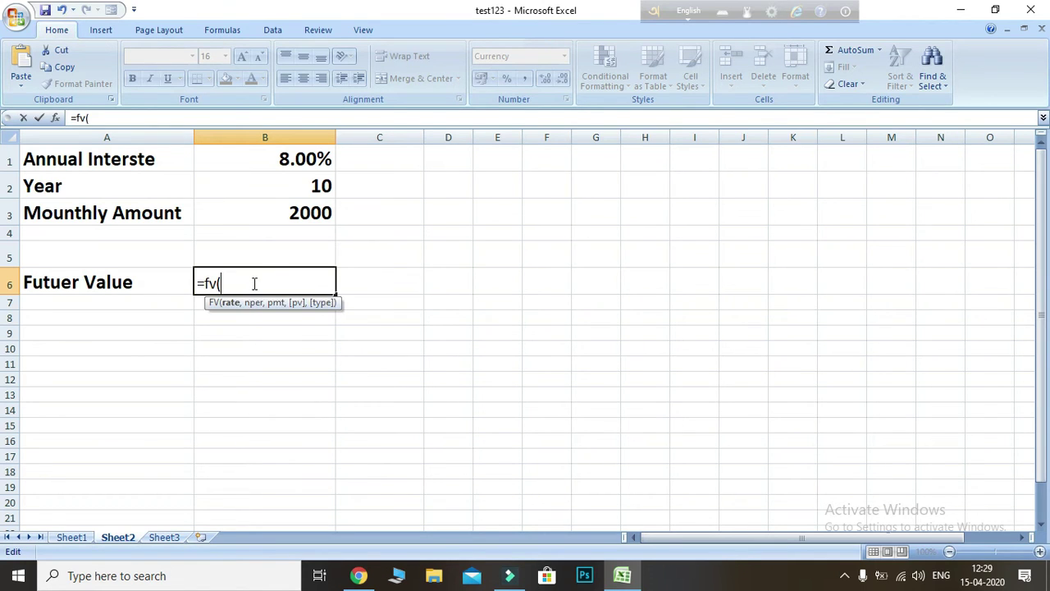
pyautogui.click(253, 159)
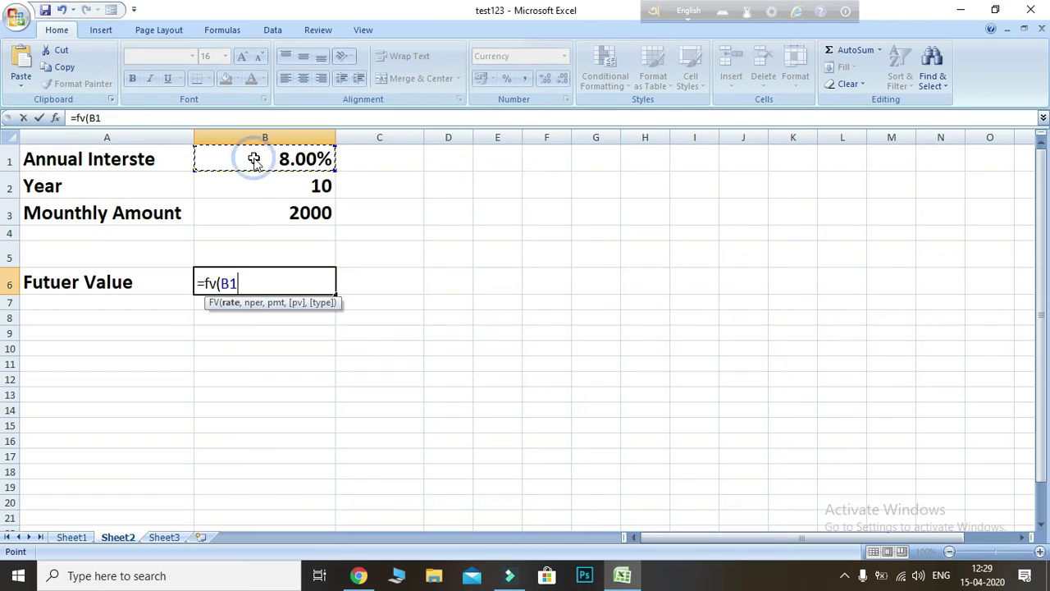
pyautogui.write(',')
pyautogui.click(255, 184)
pyautogui.write(',')
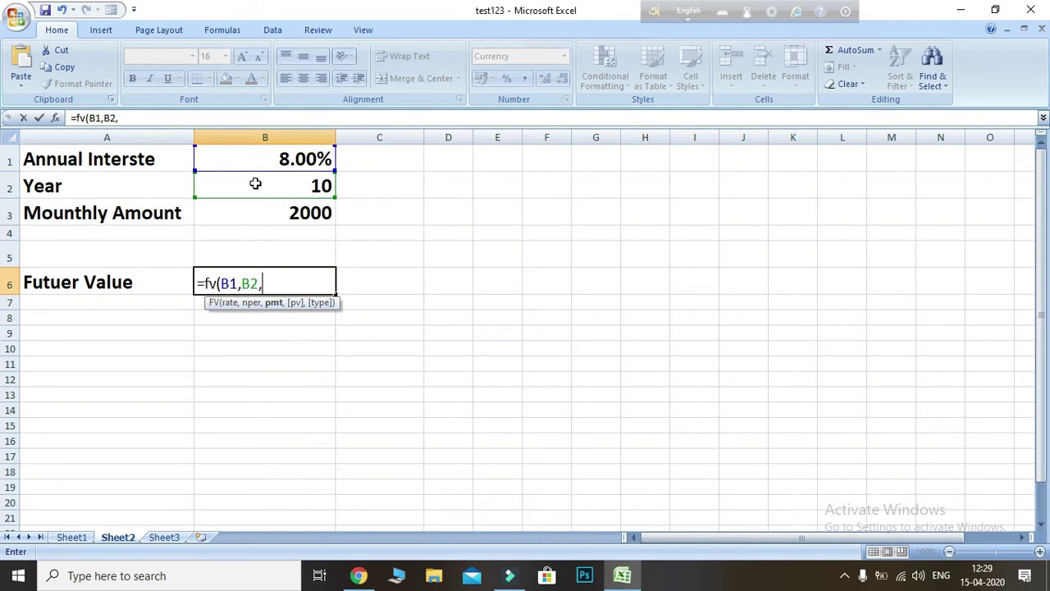
pyautogui.click(257, 215)
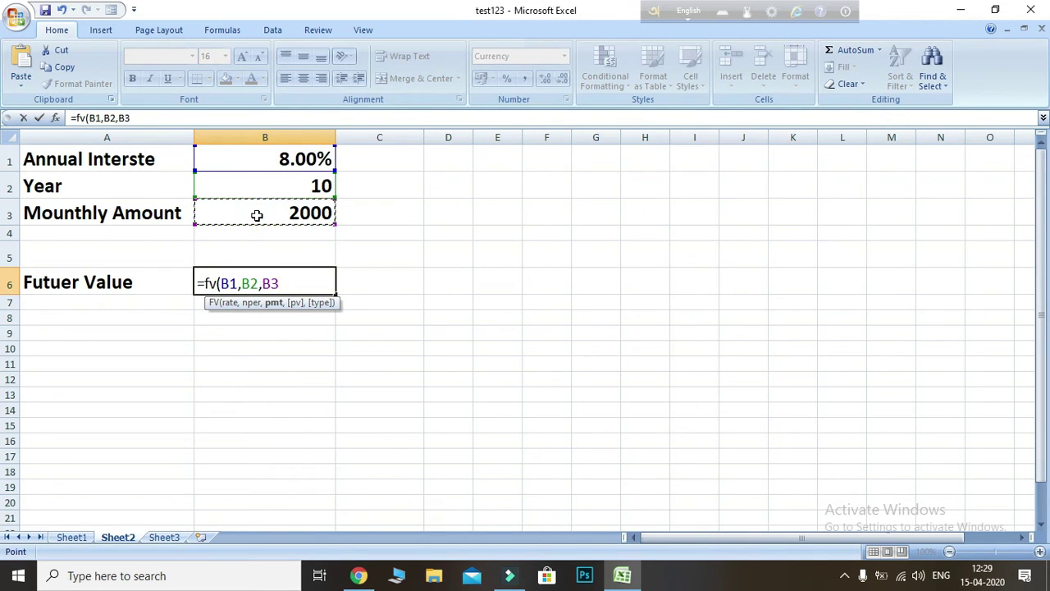
pyautogui.write(')')
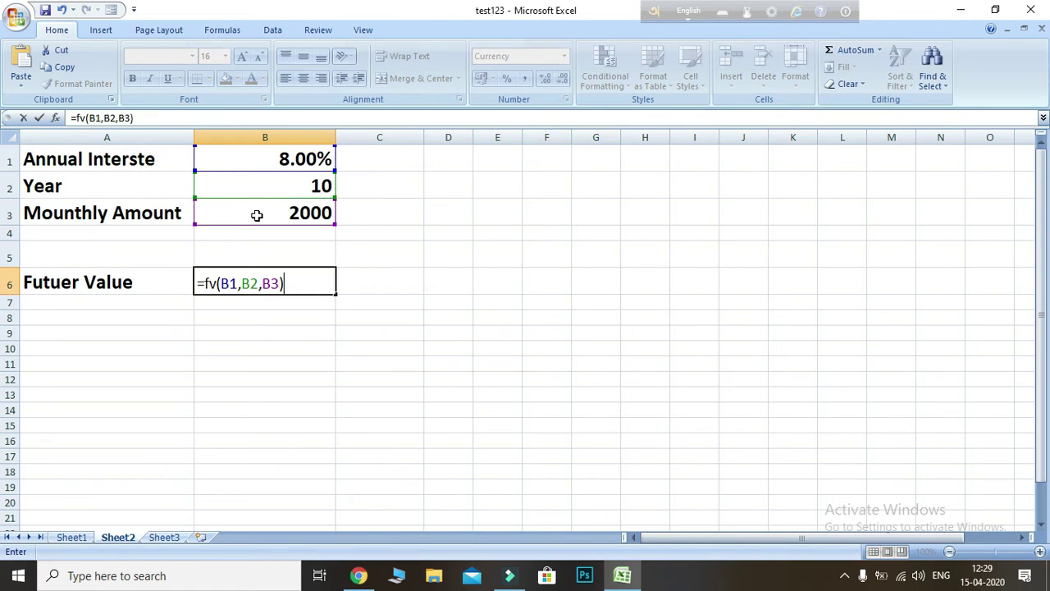
pyautogui.press('Return')
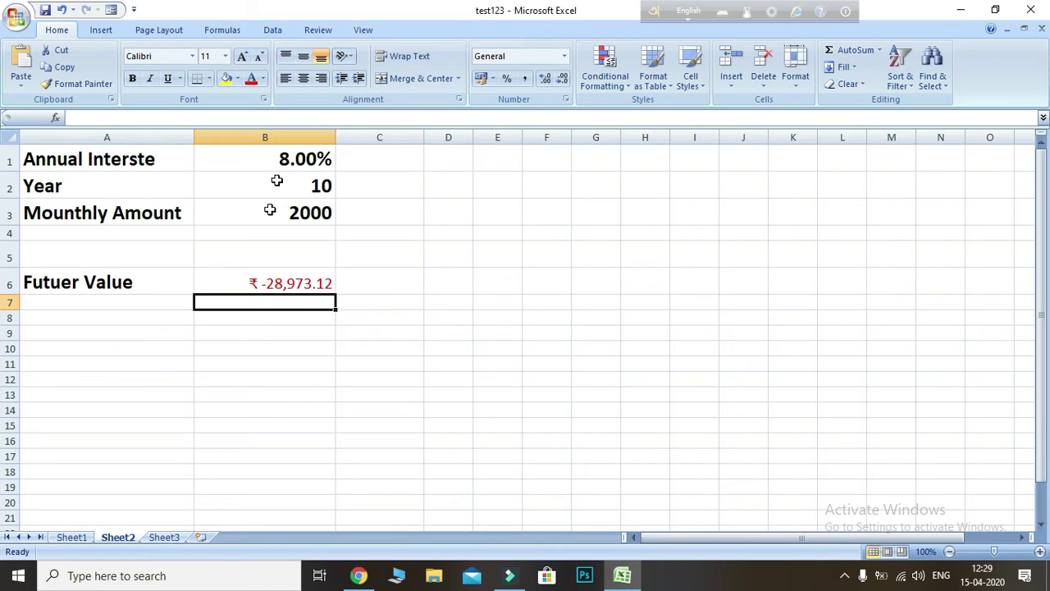
# - Check the formula behind the B6 result, then select cell A9
pyautogui.click(281, 280)
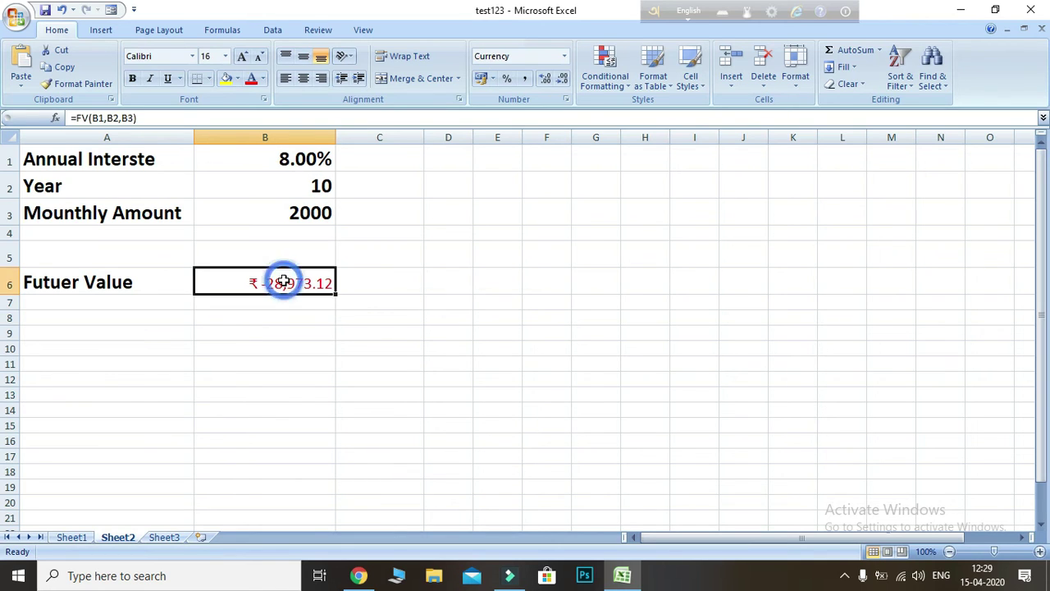
pyautogui.click(301, 302)
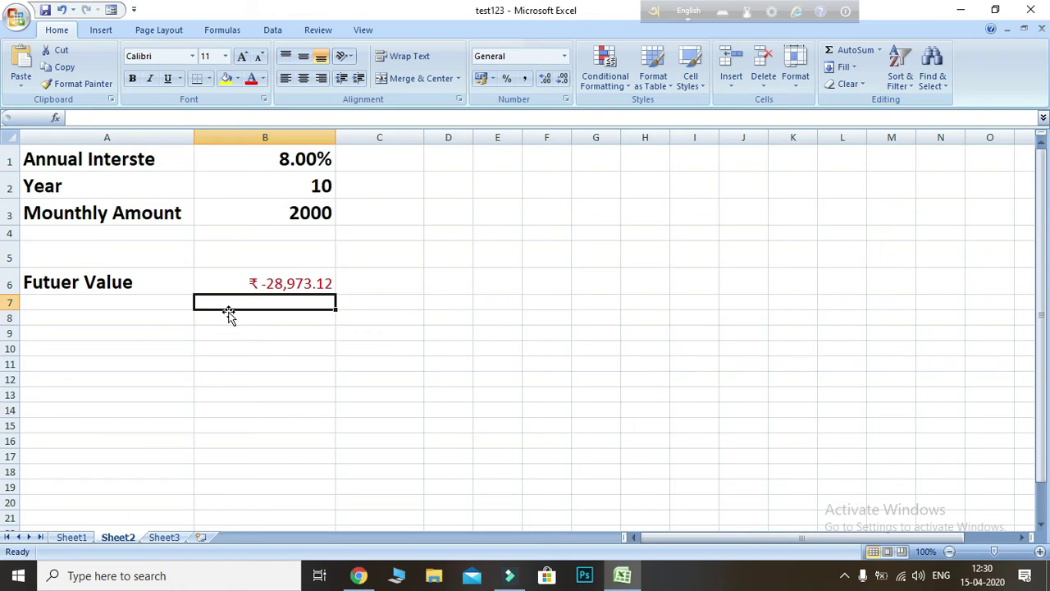
pyautogui.click(82, 331)
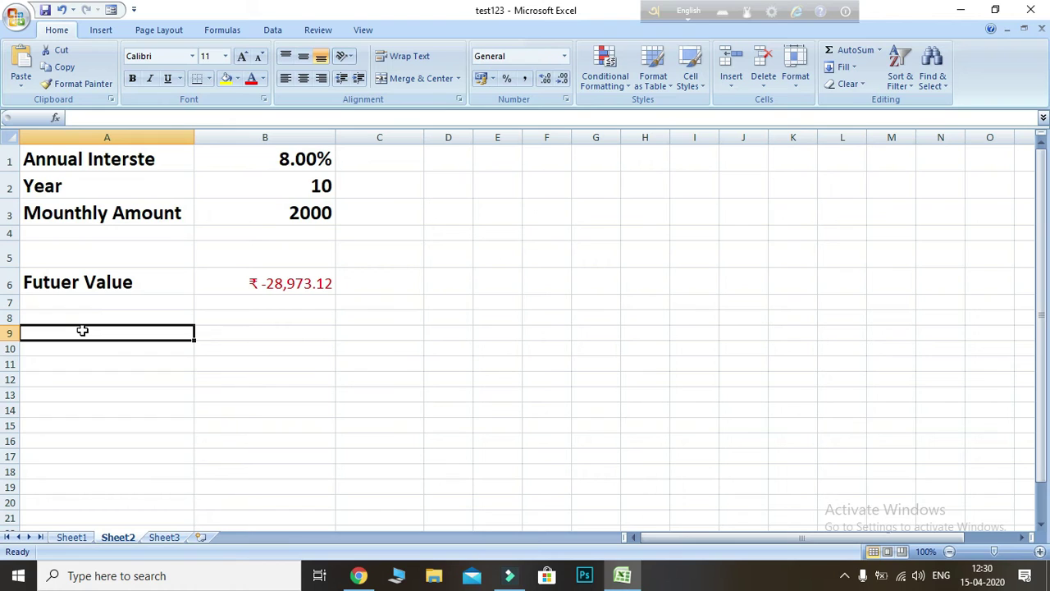
pyautogui.press('alt')
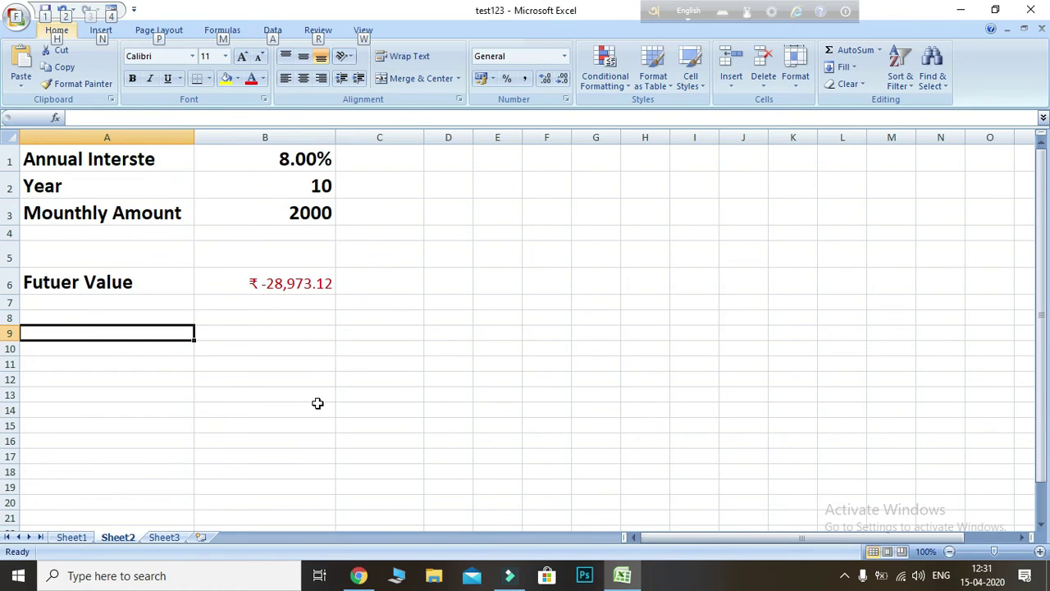
pyautogui.click(73, 333)
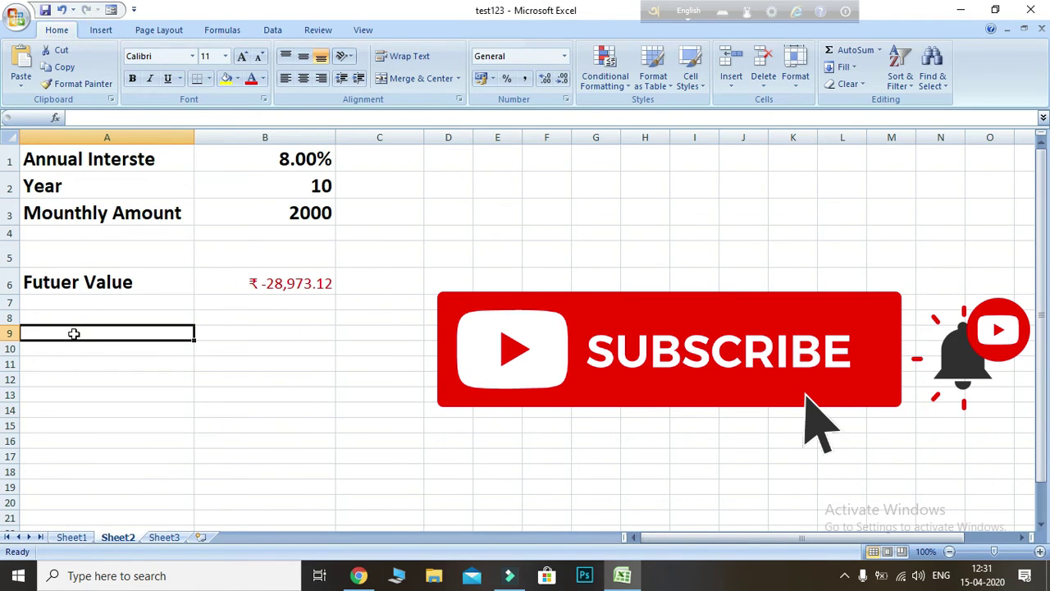
# - Type 'Present Value' in A9 and format it bold at font size 18
pyautogui.write('P')
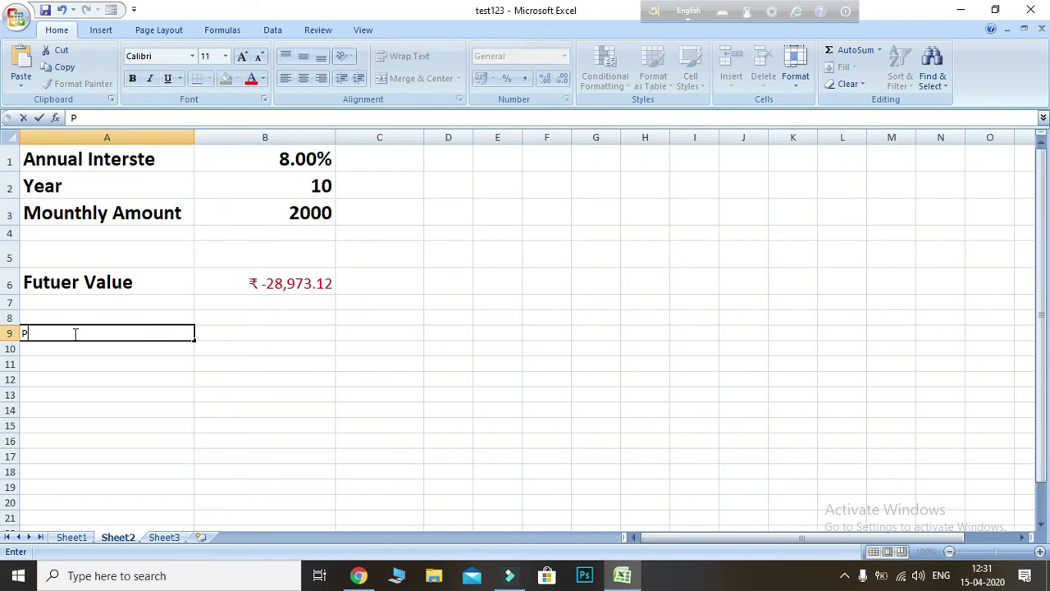
pyautogui.write('resent')
pyautogui.write(' Value')
pyautogui.click(152, 338)
pyautogui.hotkey('shift', 'Home')
pyautogui.doubleClick(133, 333)
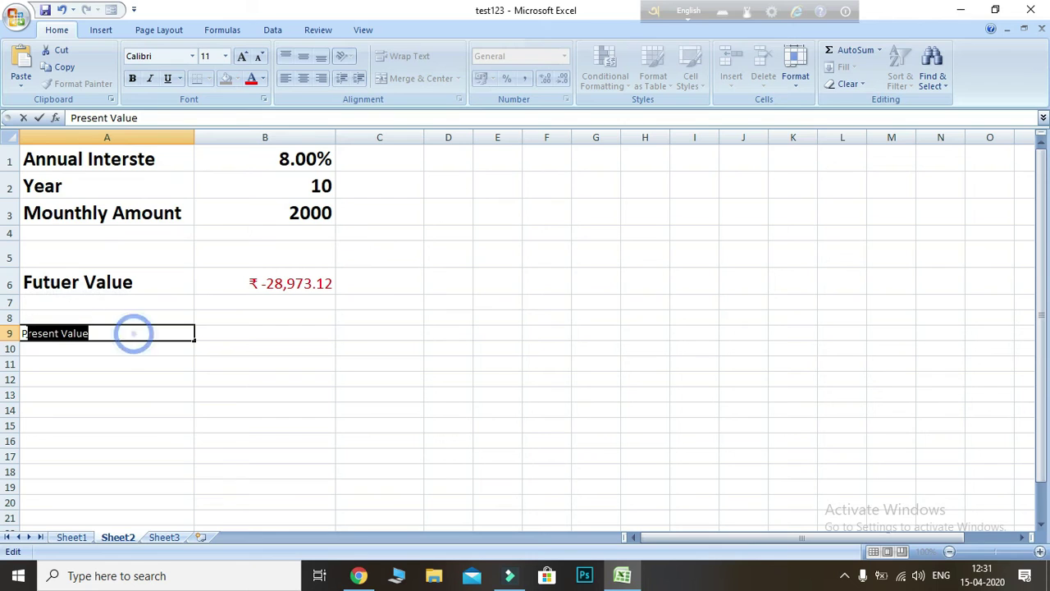
pyautogui.click(131, 79)
pyautogui.click(225, 56)
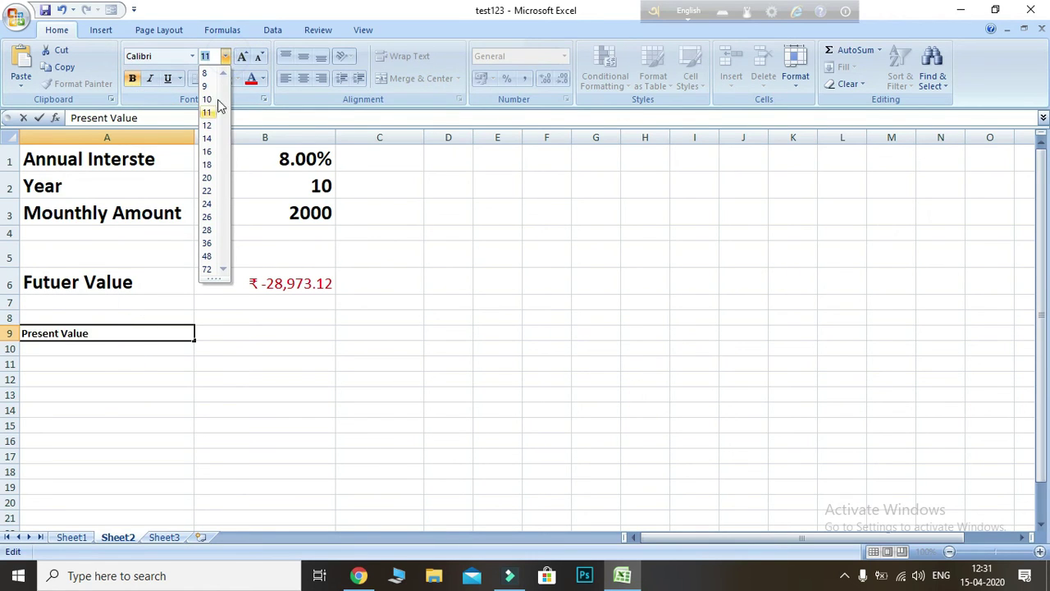
pyautogui.click(207, 165)
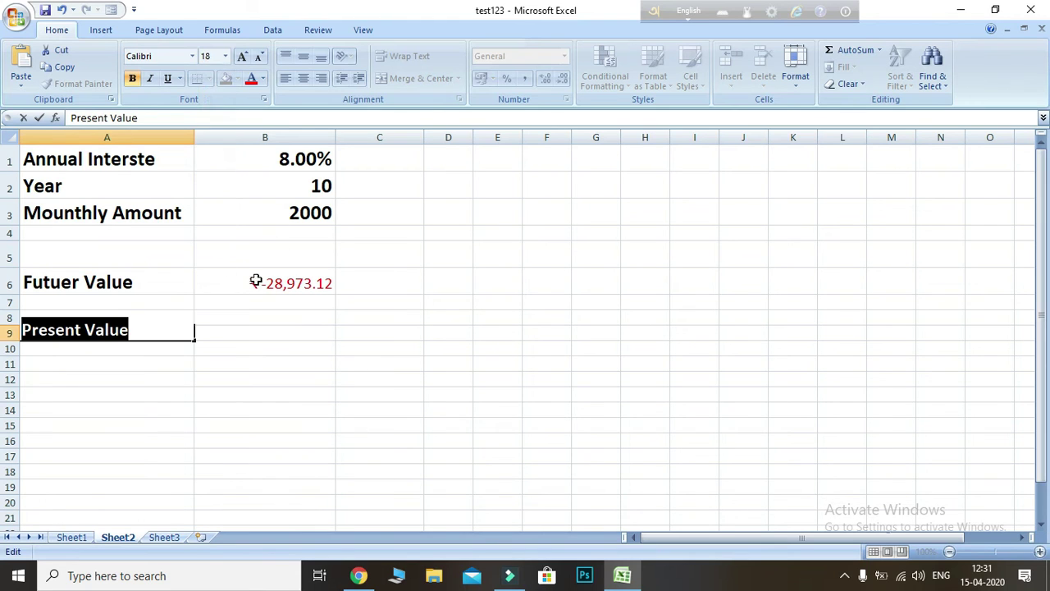
pyautogui.click(202, 338)
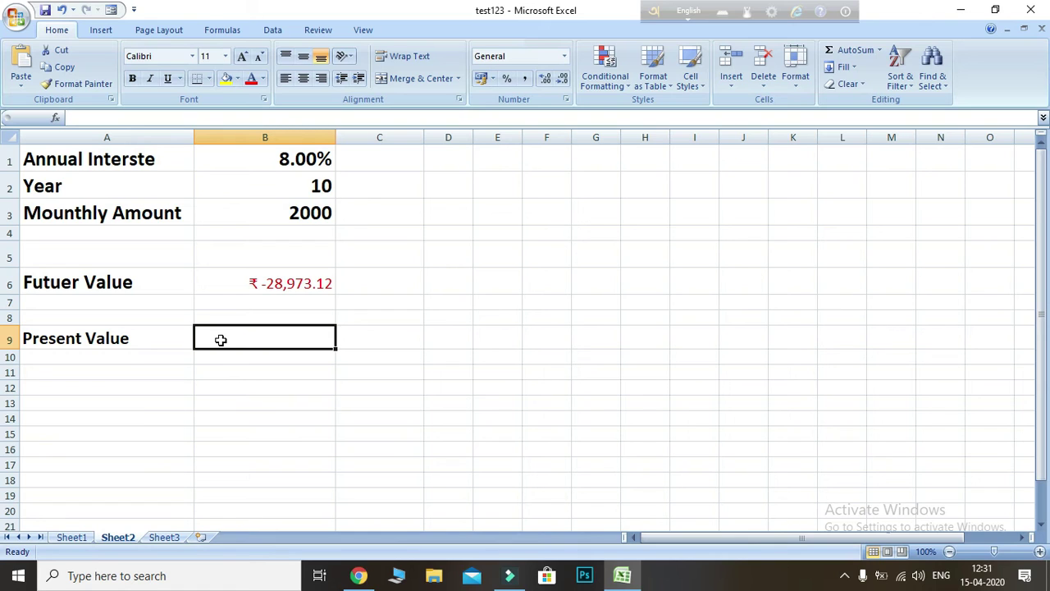
pyautogui.doubleClick(221, 339)
pyautogui.press('Escape')
# - Enter =PV(B1/12,B2*12,B3) in B9, returning ₹ -1,64,842.96
pyautogui.doubleClick(221, 340)
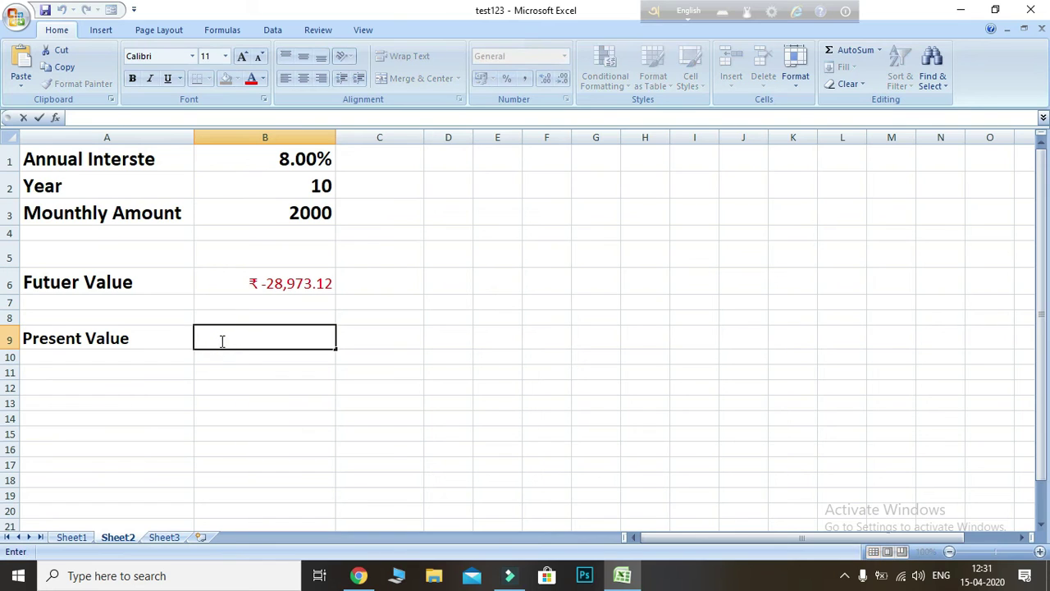
pyautogui.write('=')
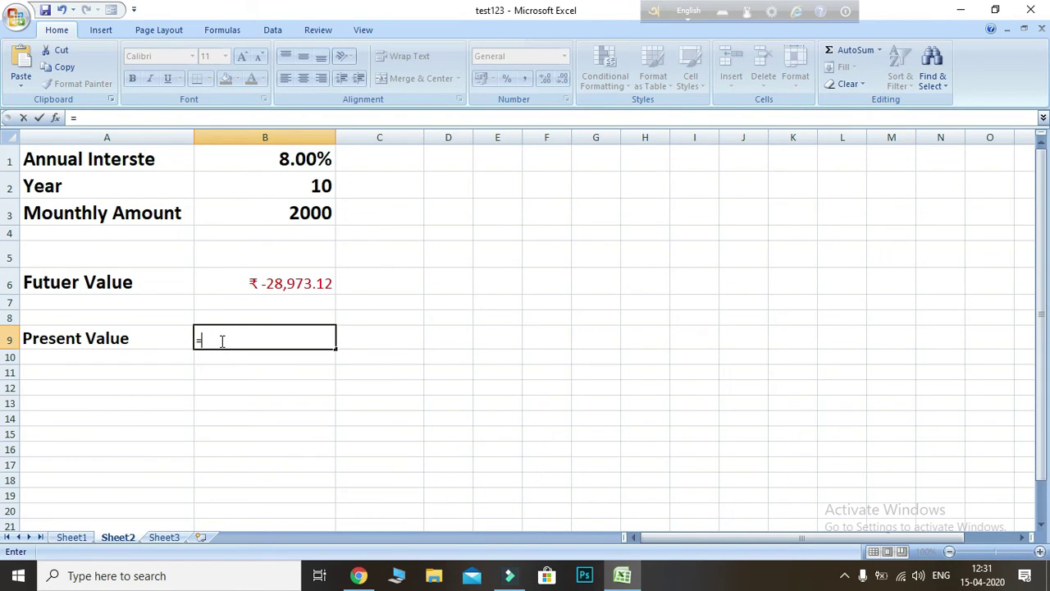
pyautogui.write('pv')
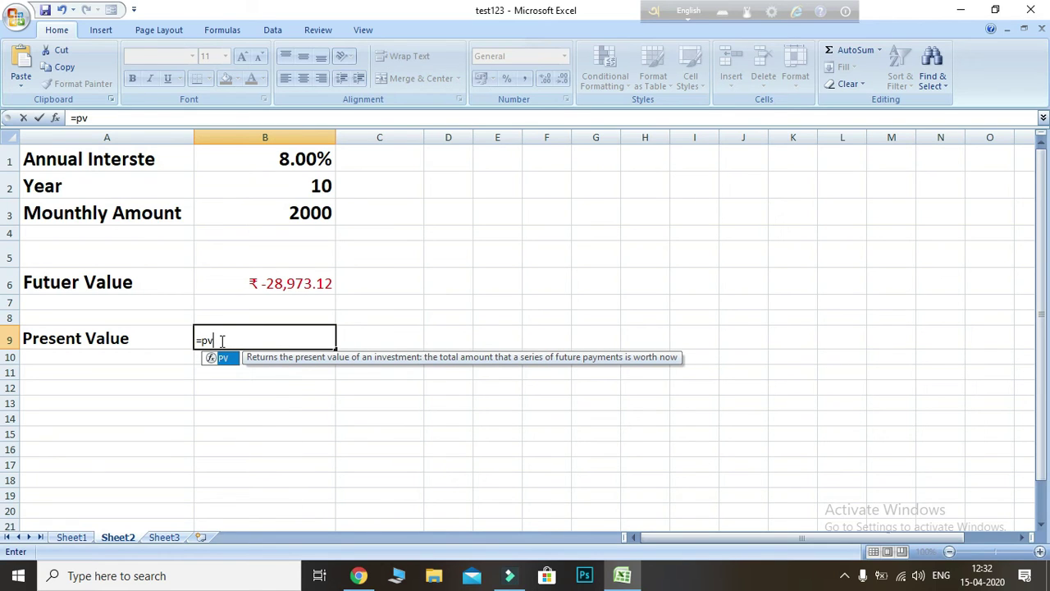
pyautogui.write('(')
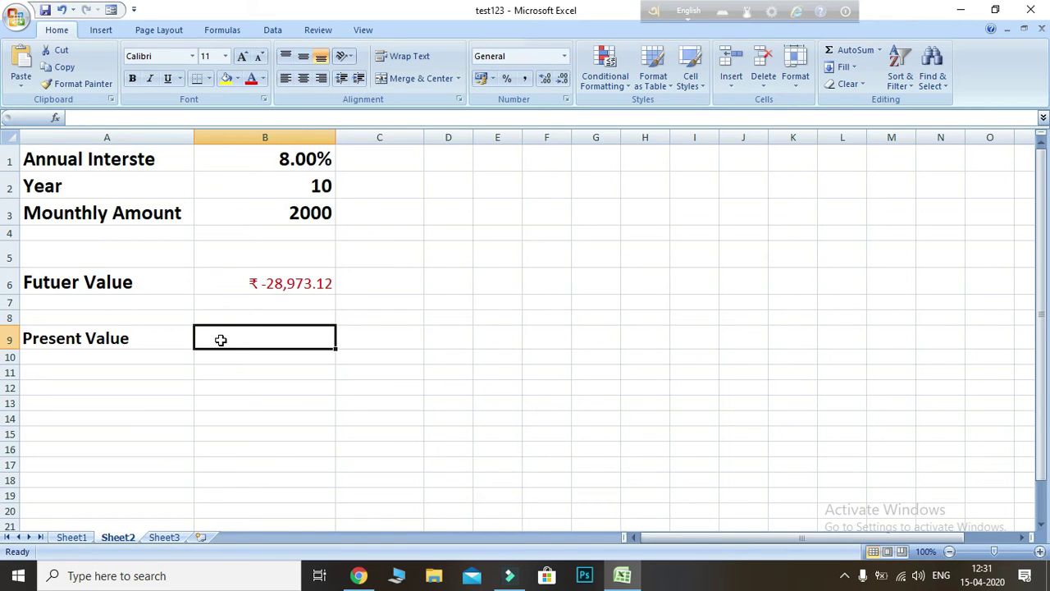
pyautogui.write('=pv(')
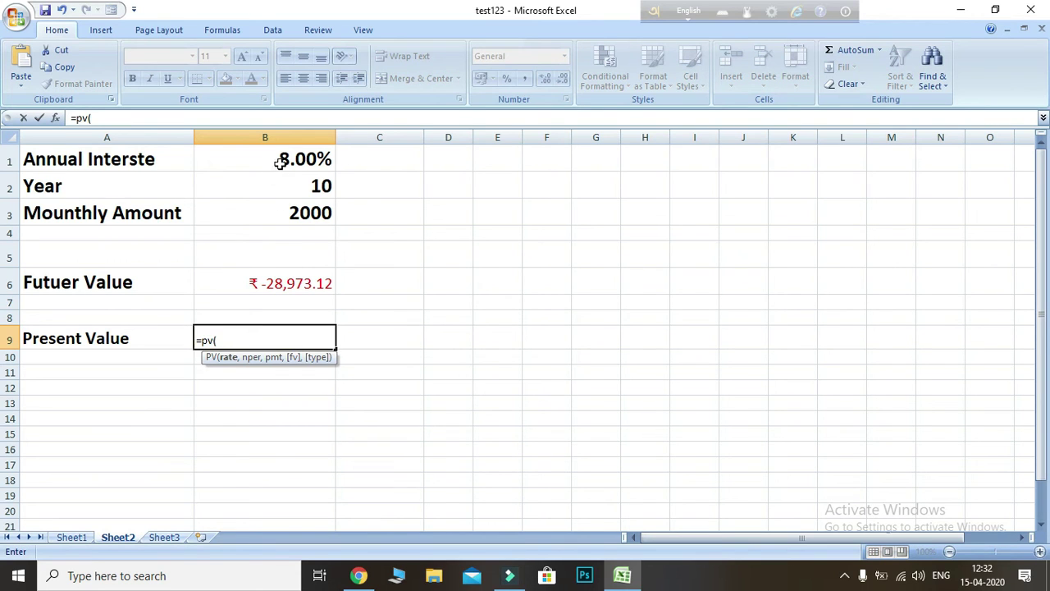
pyautogui.click(279, 160)
pyautogui.write('/12')
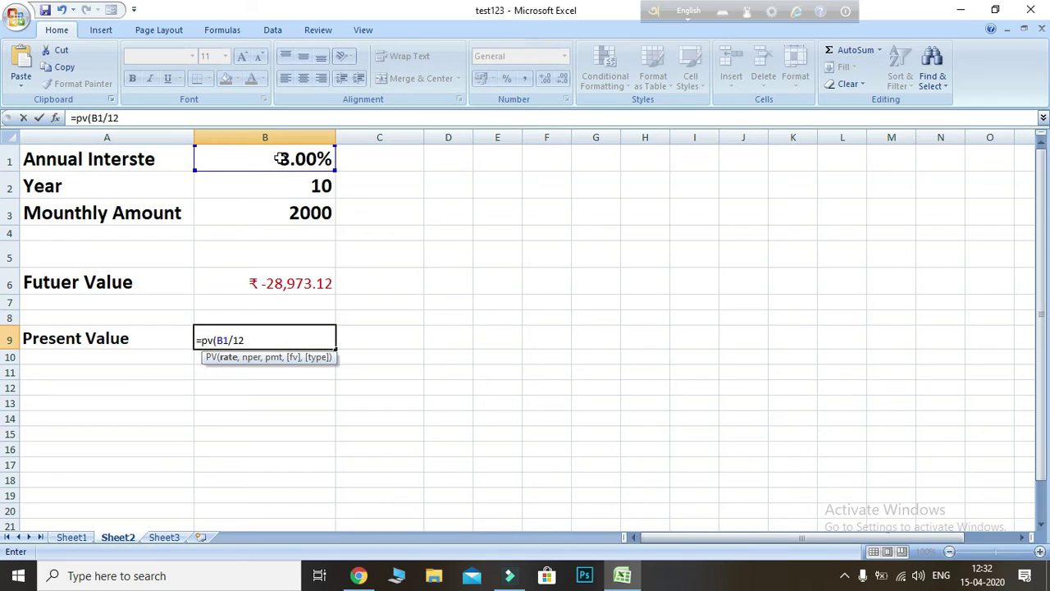
pyautogui.write(',')
pyautogui.click(281, 186)
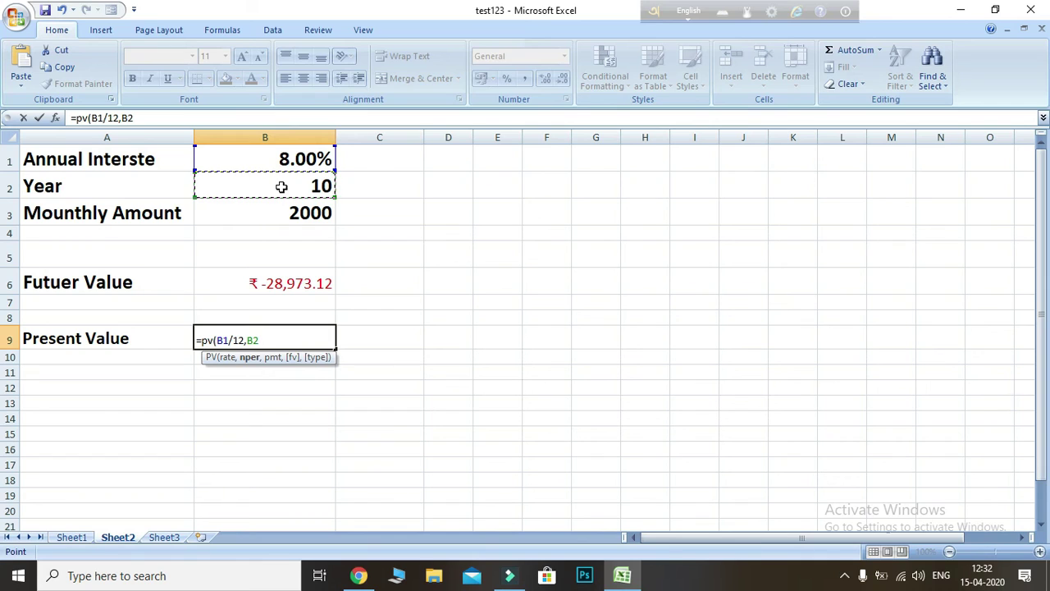
pyautogui.write('*')
pyautogui.write('12')
pyautogui.write(',')
pyautogui.click(271, 212)
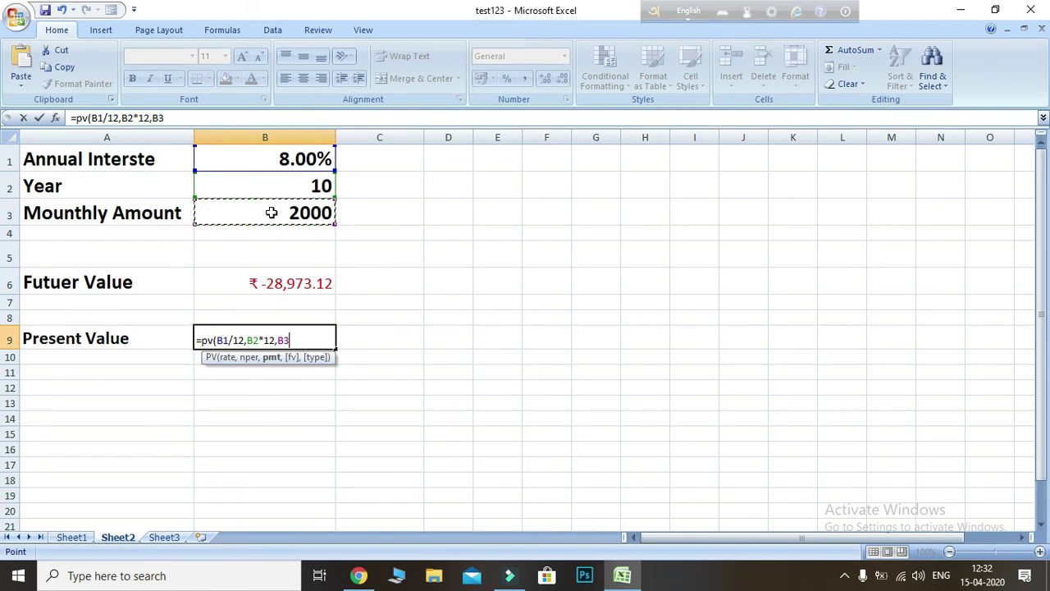
pyautogui.write(')')
pyautogui.press('Return')
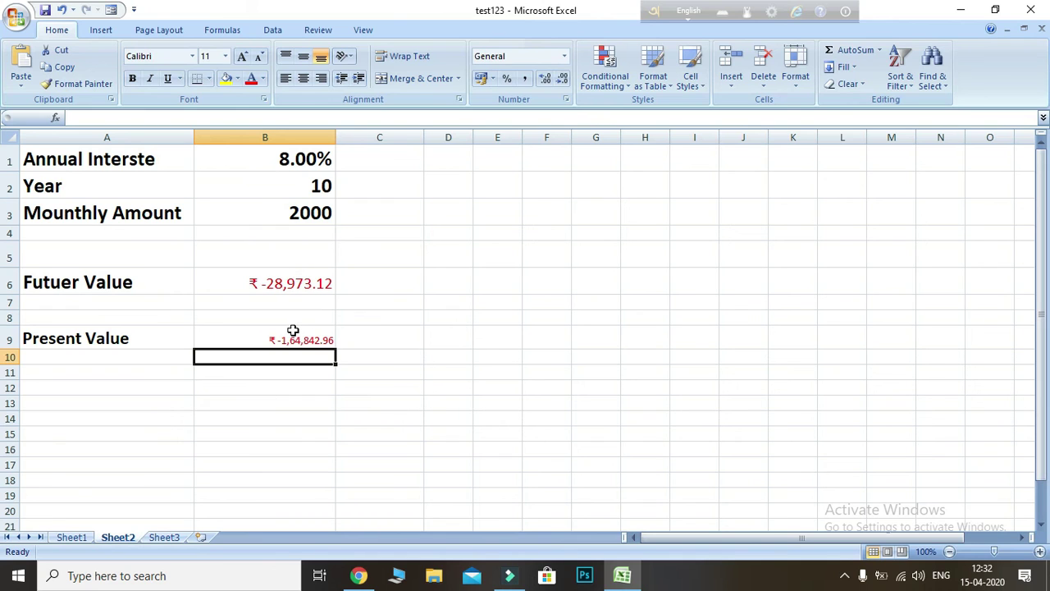
# - Review the B9 formula and set the Present Value result to 16 pt
pyautogui.doubleClick(293, 337)
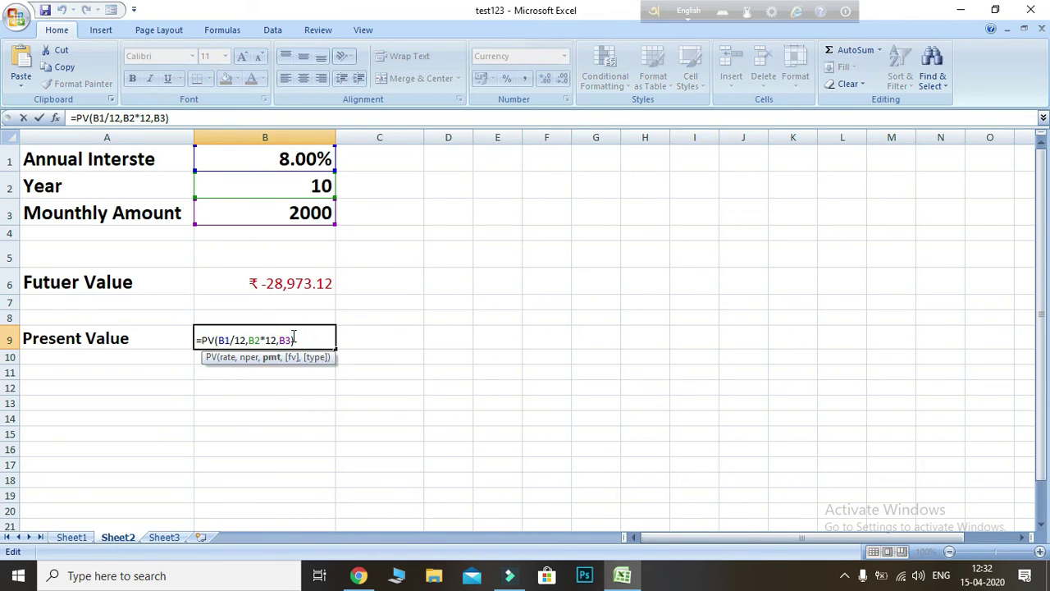
pyautogui.doubleClick(366, 334)
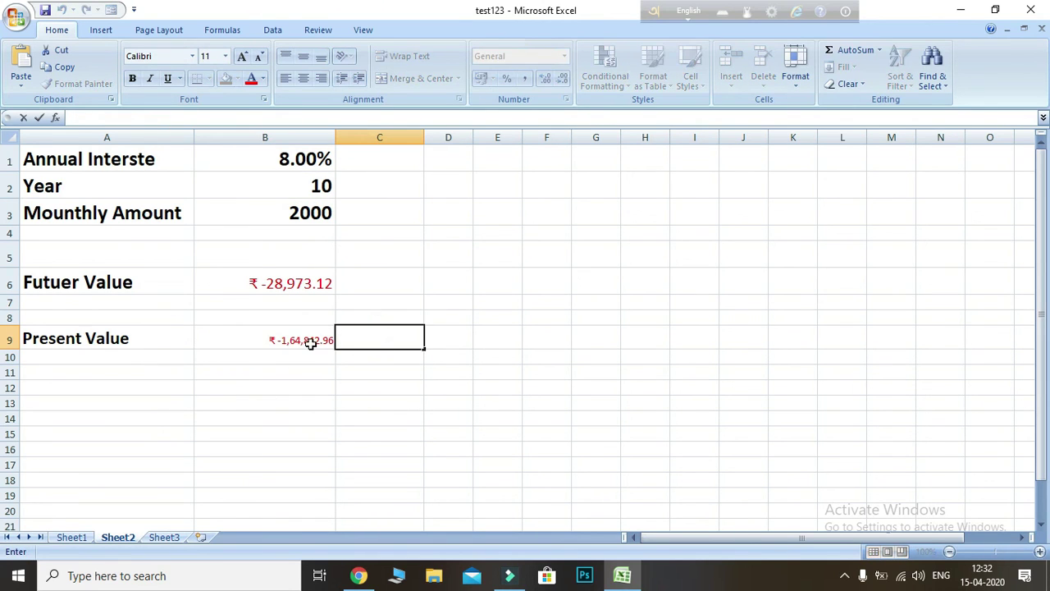
pyautogui.click(310, 343)
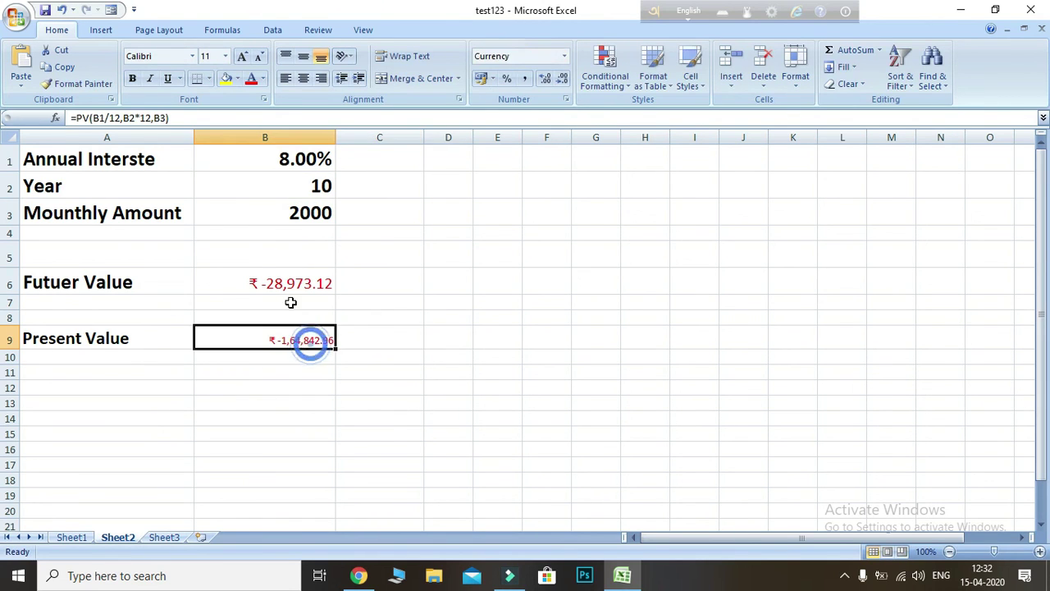
pyautogui.click(225, 56)
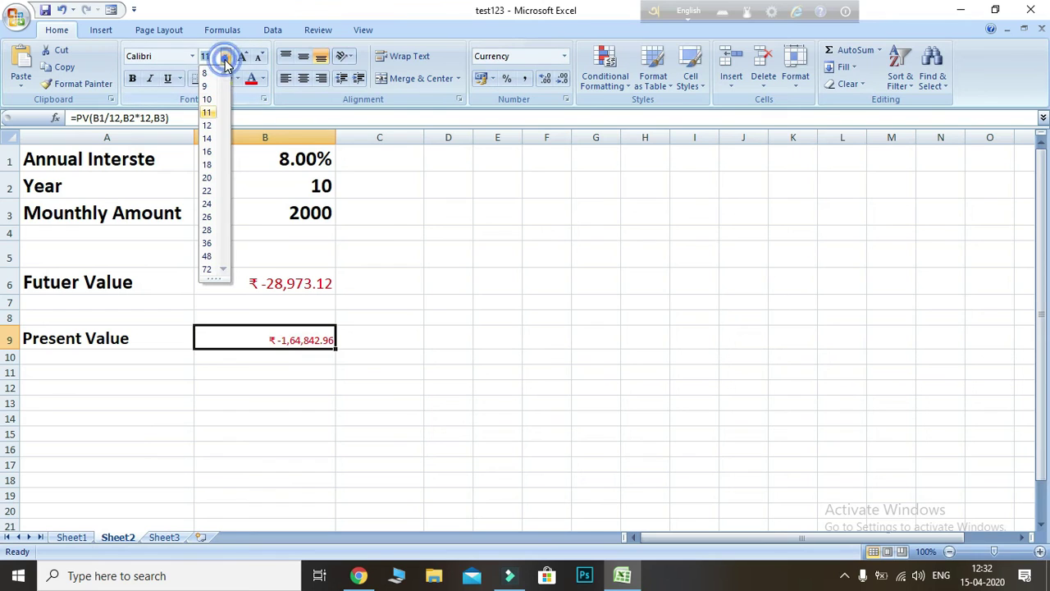
pyautogui.click(206, 152)
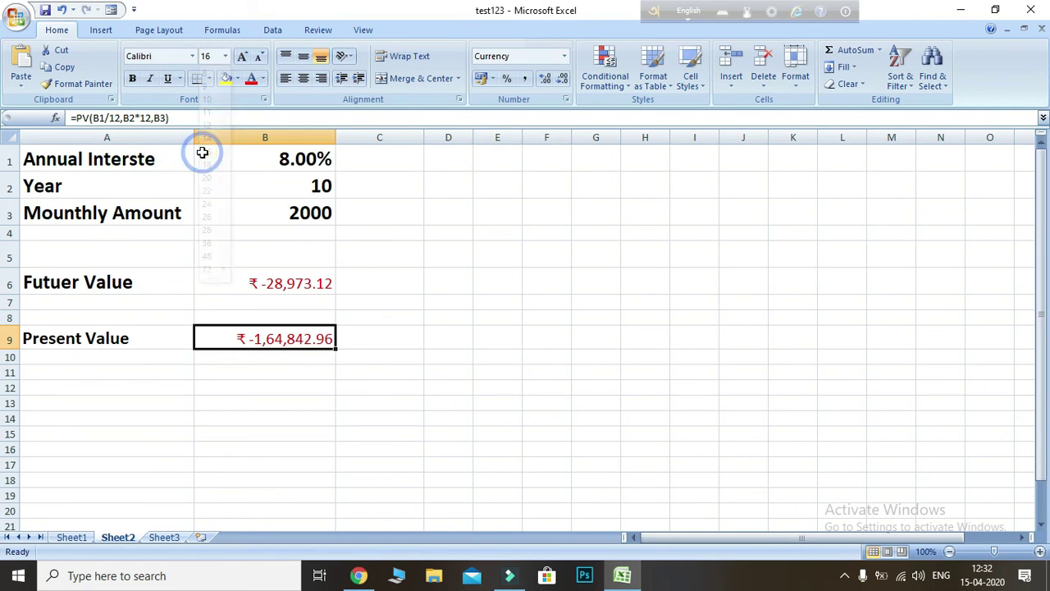
pyautogui.click(375, 337)
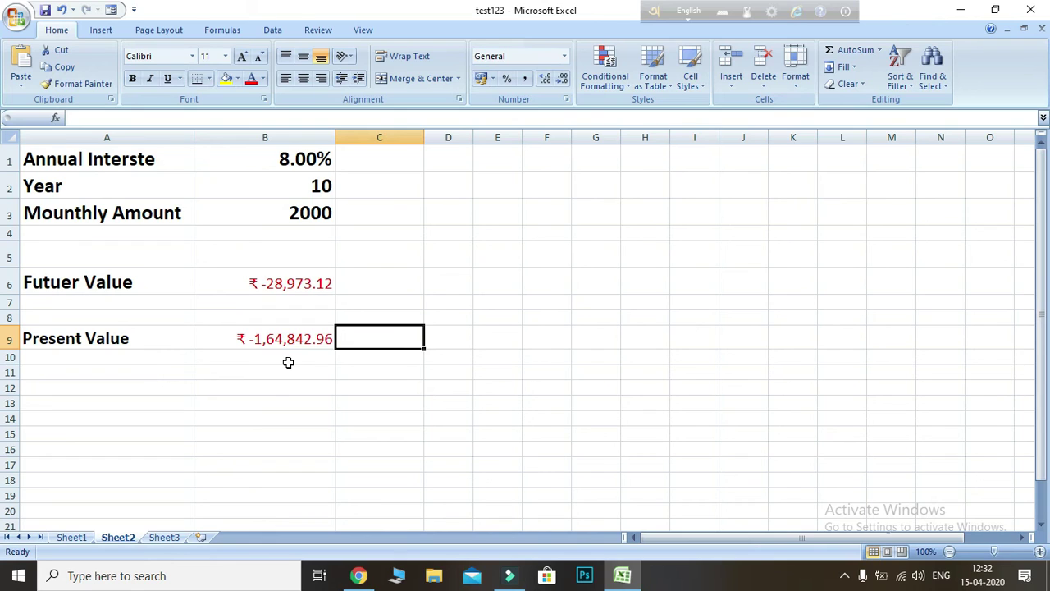
# - Change the monthly amount in B3 from 2000 to 5000
pyautogui.doubleClick(299, 213)
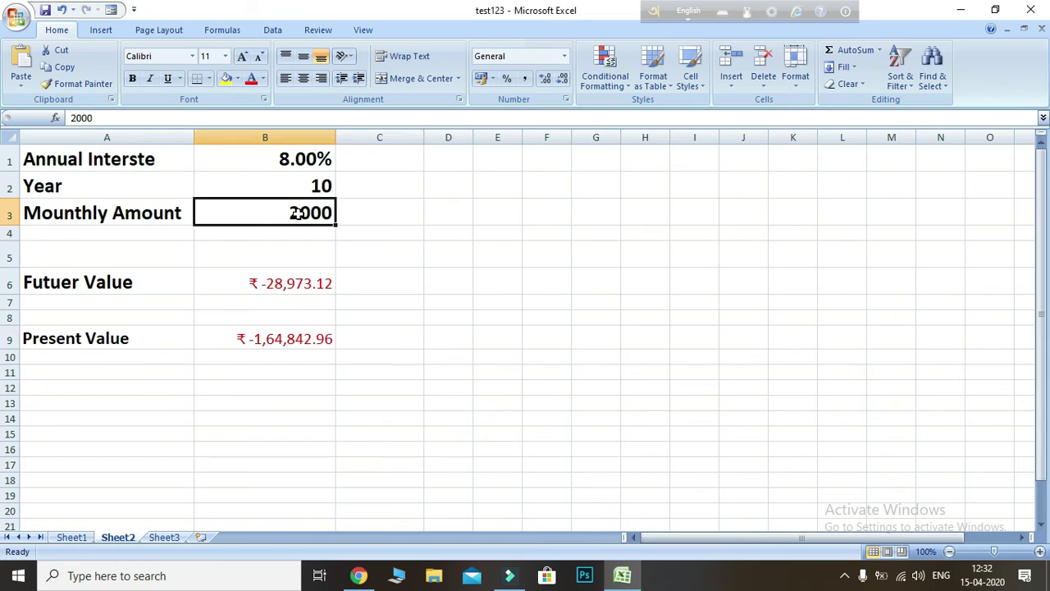
pyautogui.press('BackSpace')
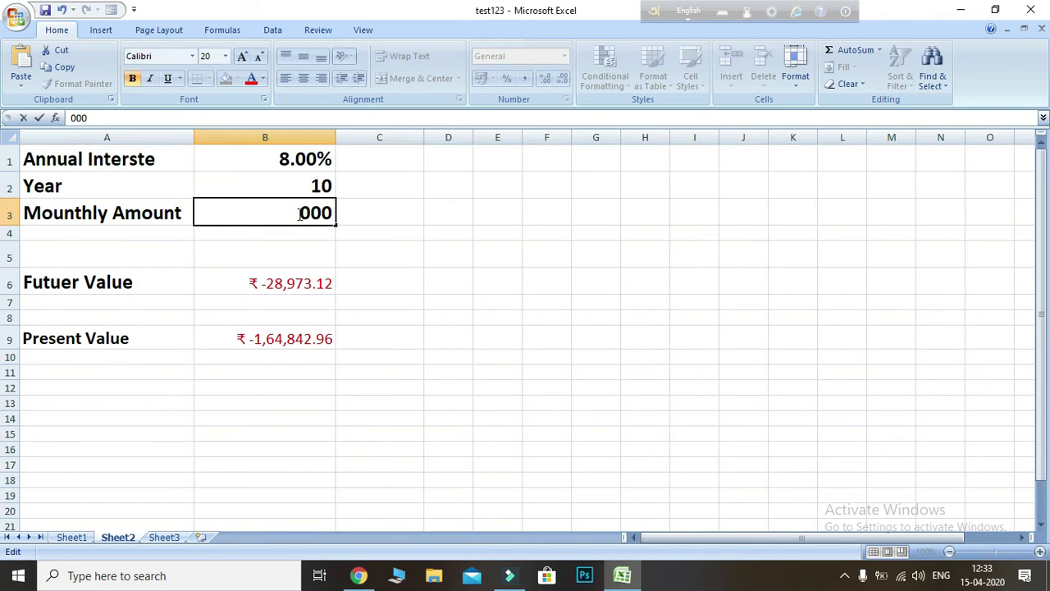
pyautogui.write('5')
pyautogui.click(408, 245)
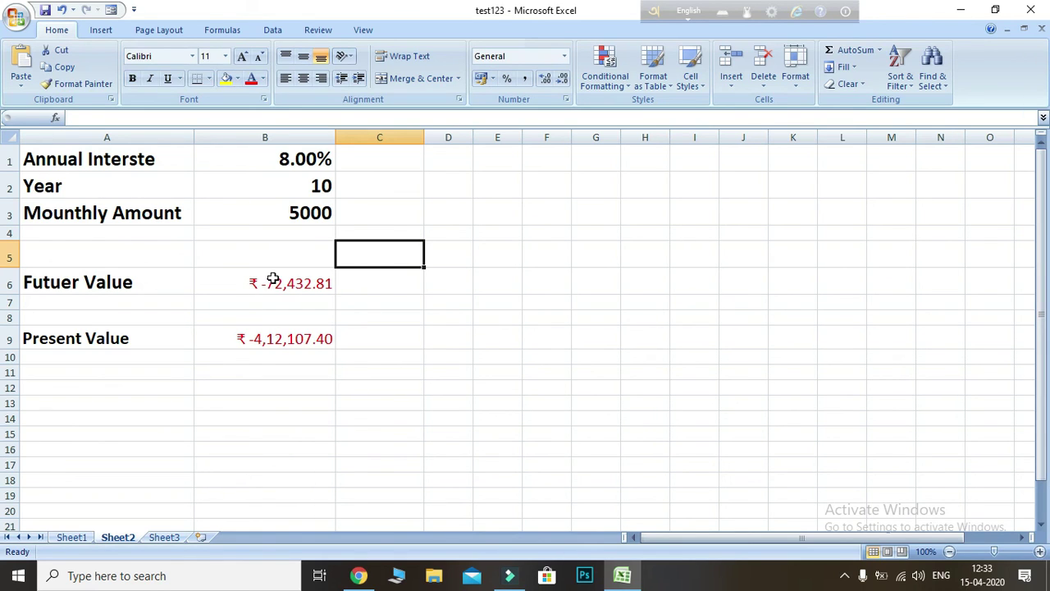
# - Change the annual interest rate from 8% to 3%, then to 10%
pyautogui.doubleClick(301, 158)
pyautogui.press('Right')
pyautogui.press('BackSpace')
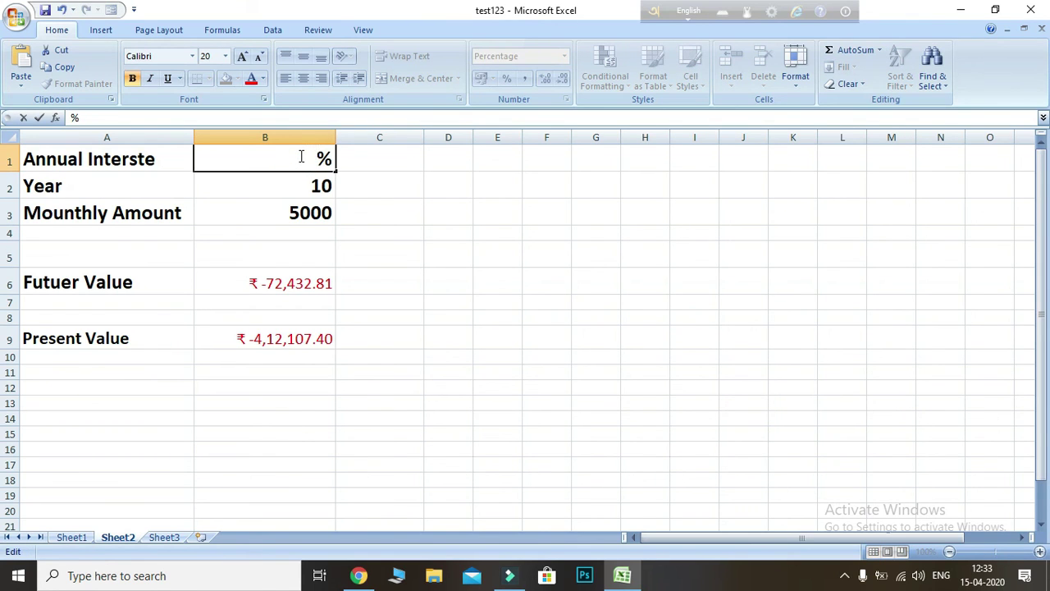
pyautogui.write('3')
pyautogui.click(399, 208)
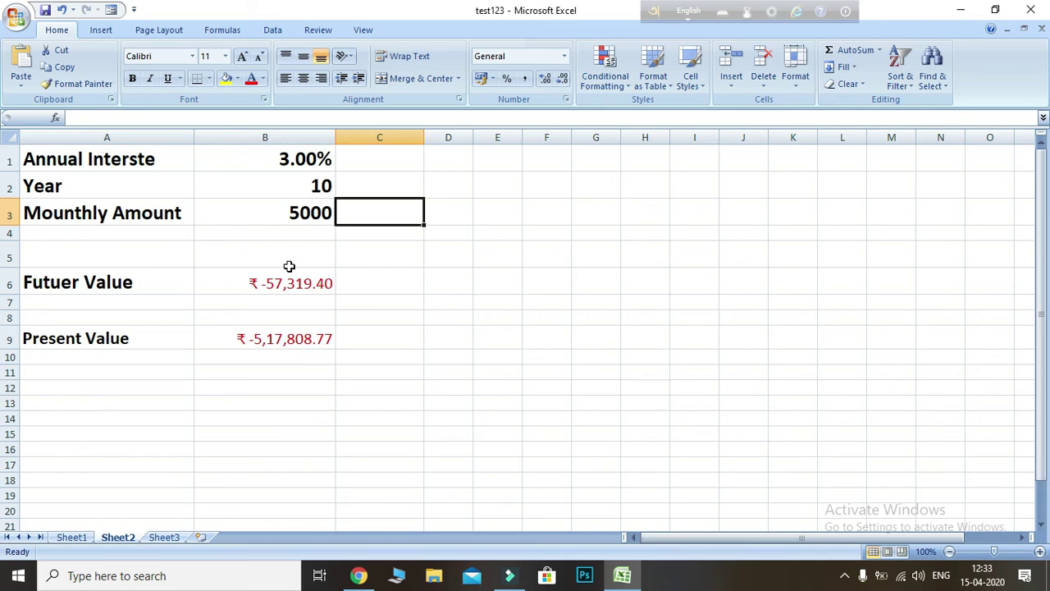
pyautogui.doubleClick(290, 159)
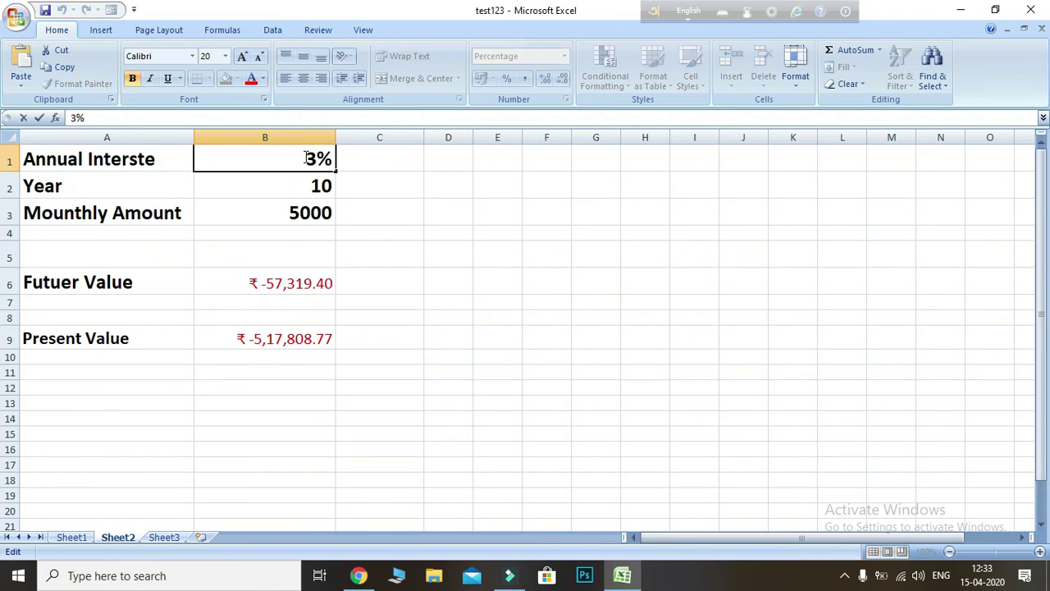
pyautogui.press('BackSpace')
pyautogui.write('10')
pyautogui.click(400, 279)
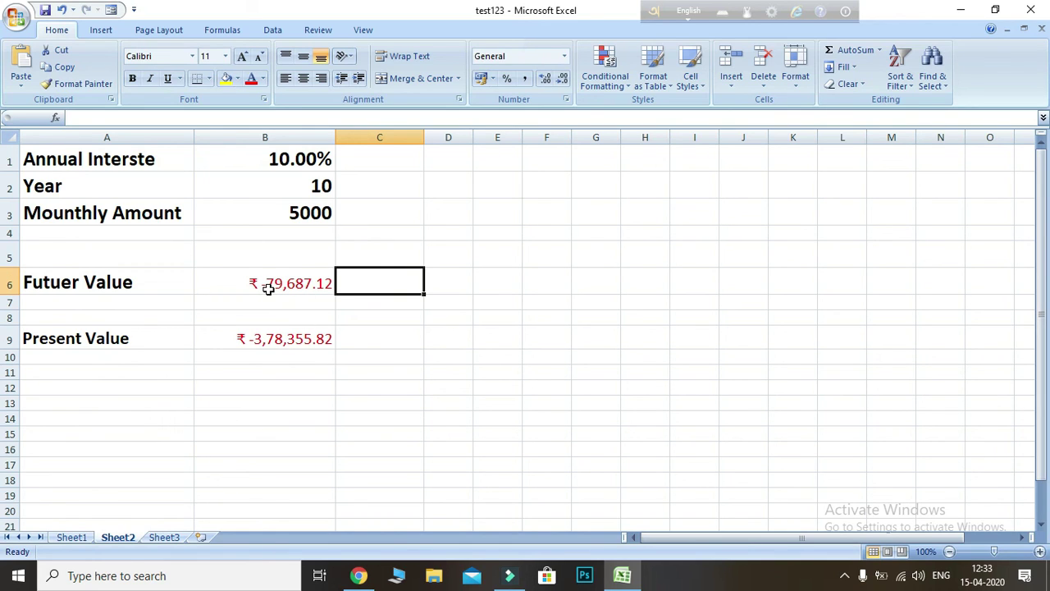
# - Change the years in B2 from 10 to 20
pyautogui.press('alt')
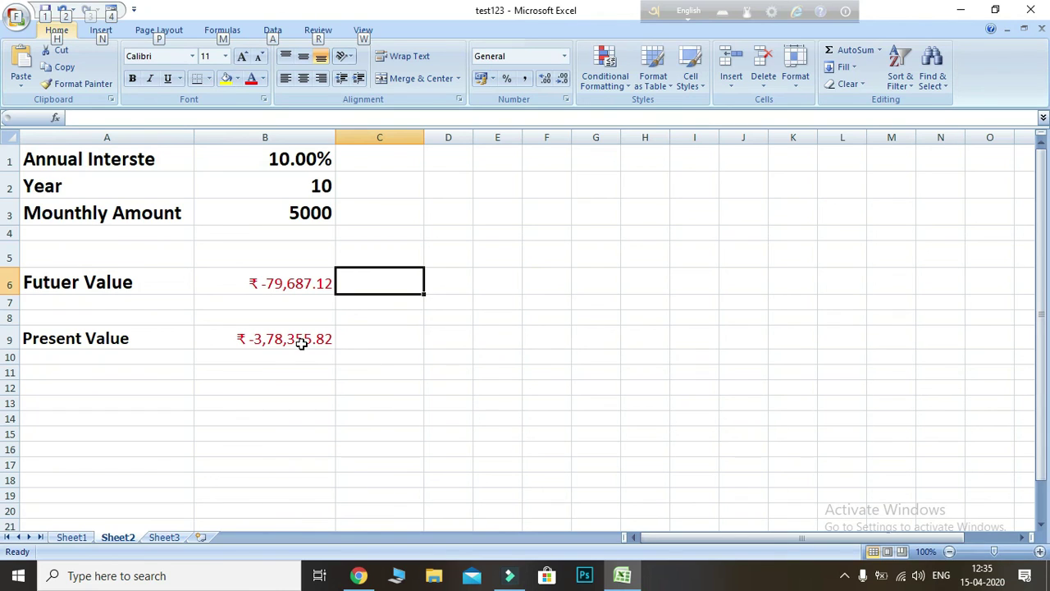
pyautogui.click(302, 344)
pyautogui.click(302, 344)
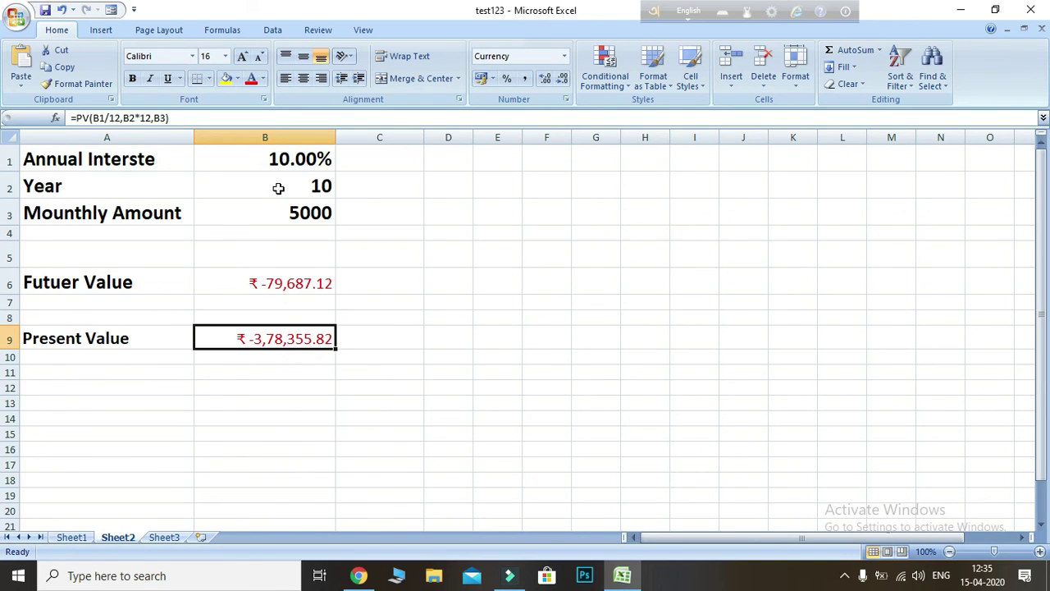
pyautogui.click(306, 179)
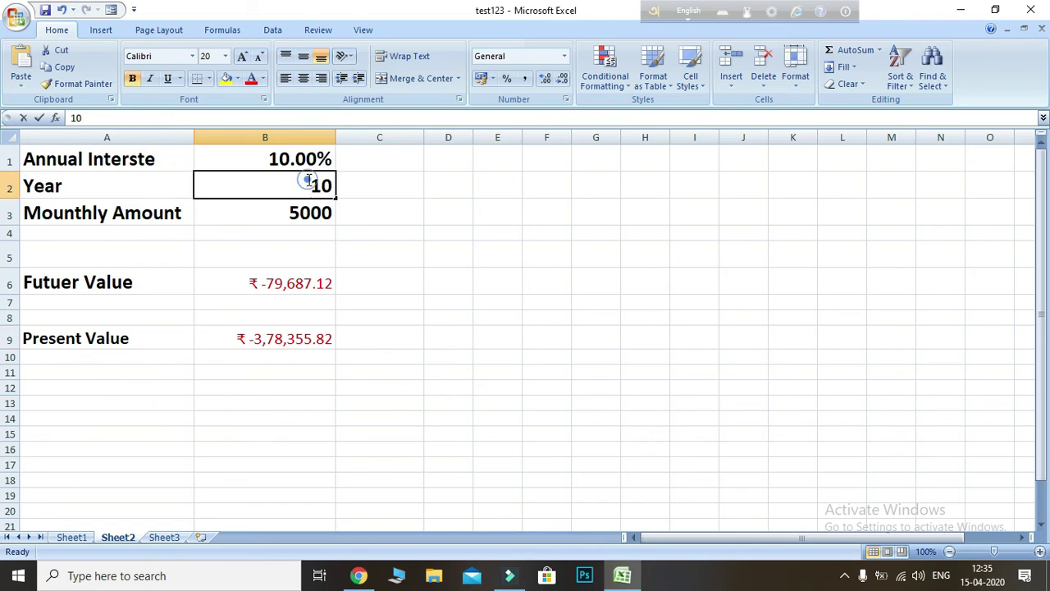
pyautogui.doubleClick(320, 186)
pyautogui.click(321, 186)
pyautogui.press('BackSpace')
pyautogui.write('2')
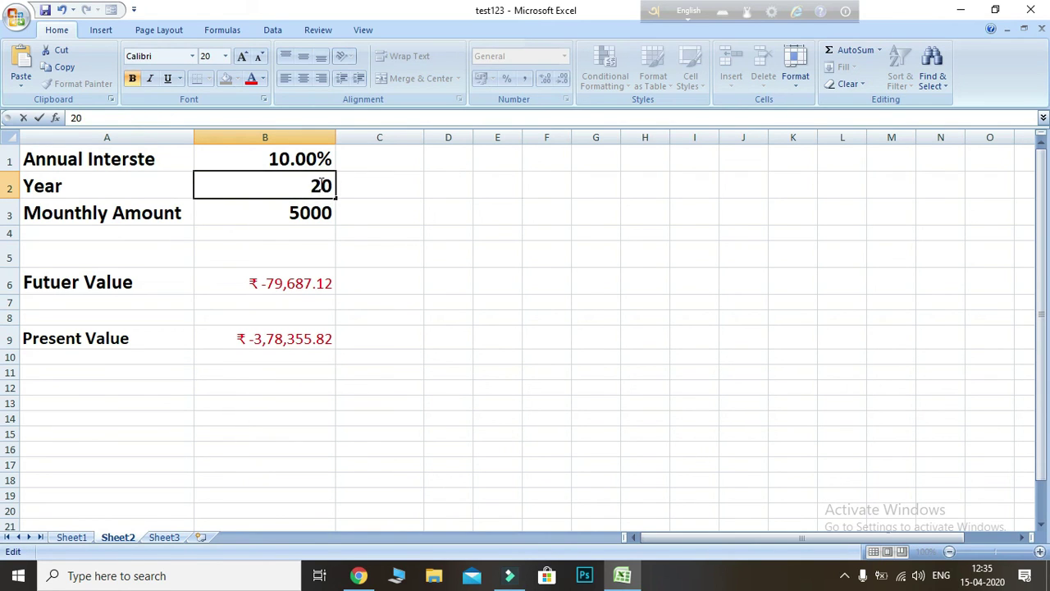
pyautogui.click(307, 156)
# - Change the annual interest rate from 10% to 6%
pyautogui.doubleClick(307, 157)
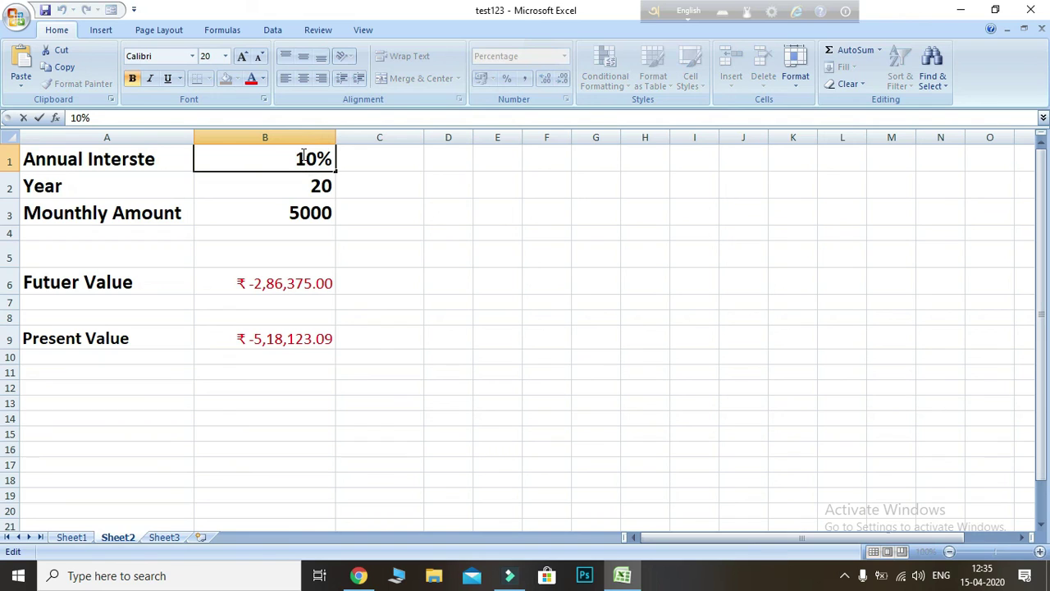
pyautogui.press('BackSpace')
pyautogui.press('Delete')
pyautogui.write('6')
pyautogui.click(427, 229)
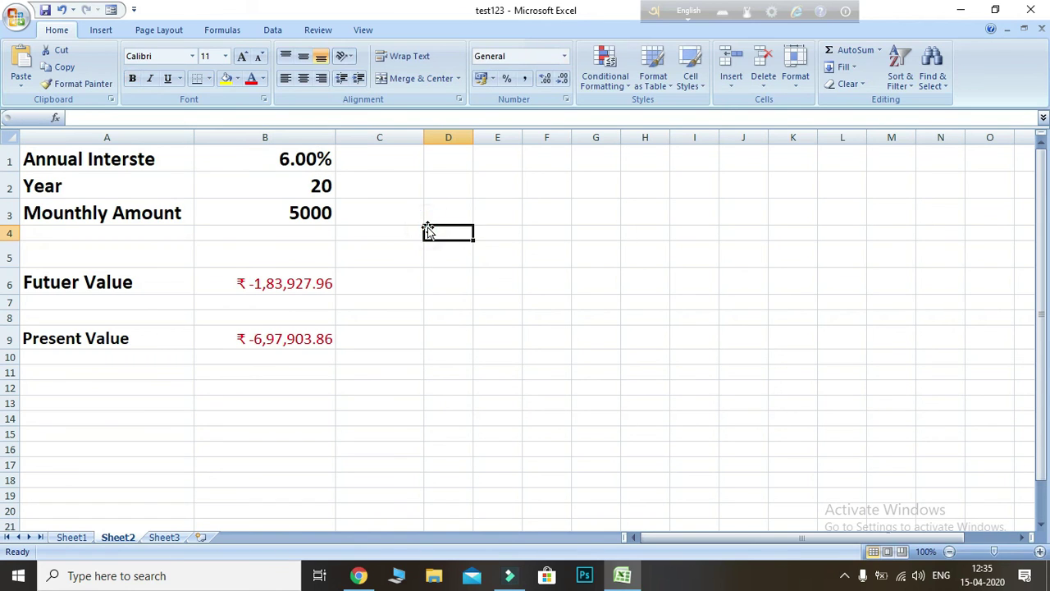